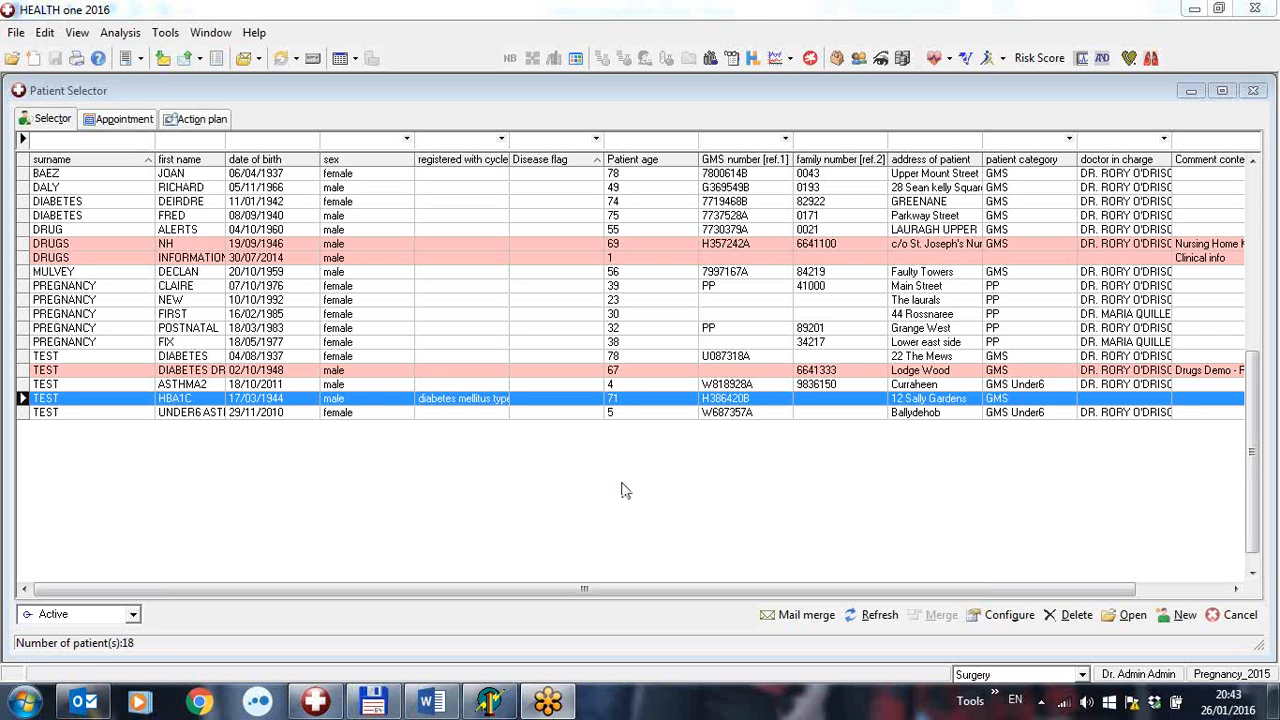
Open the record of the highlighted patient registered with diabetes mellitus type 2 and add a general practice consultation dated 26/01/2016
double_click(447, 400)
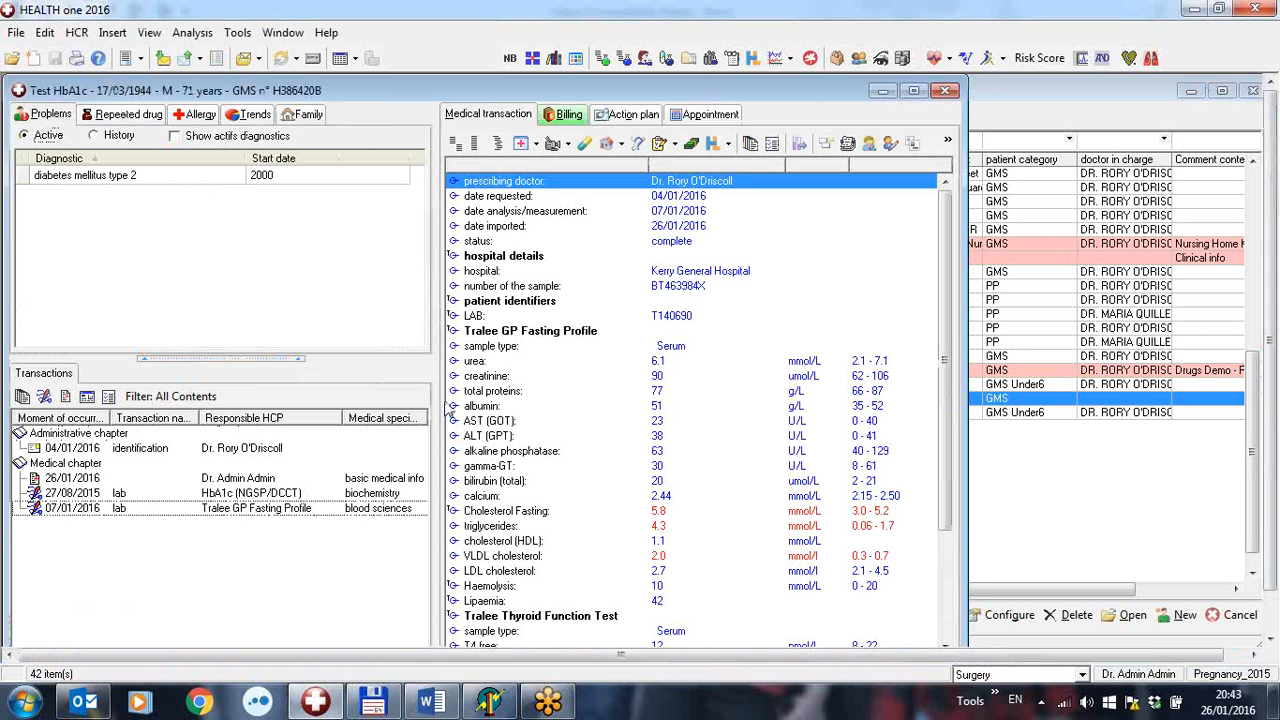
click(44, 397)
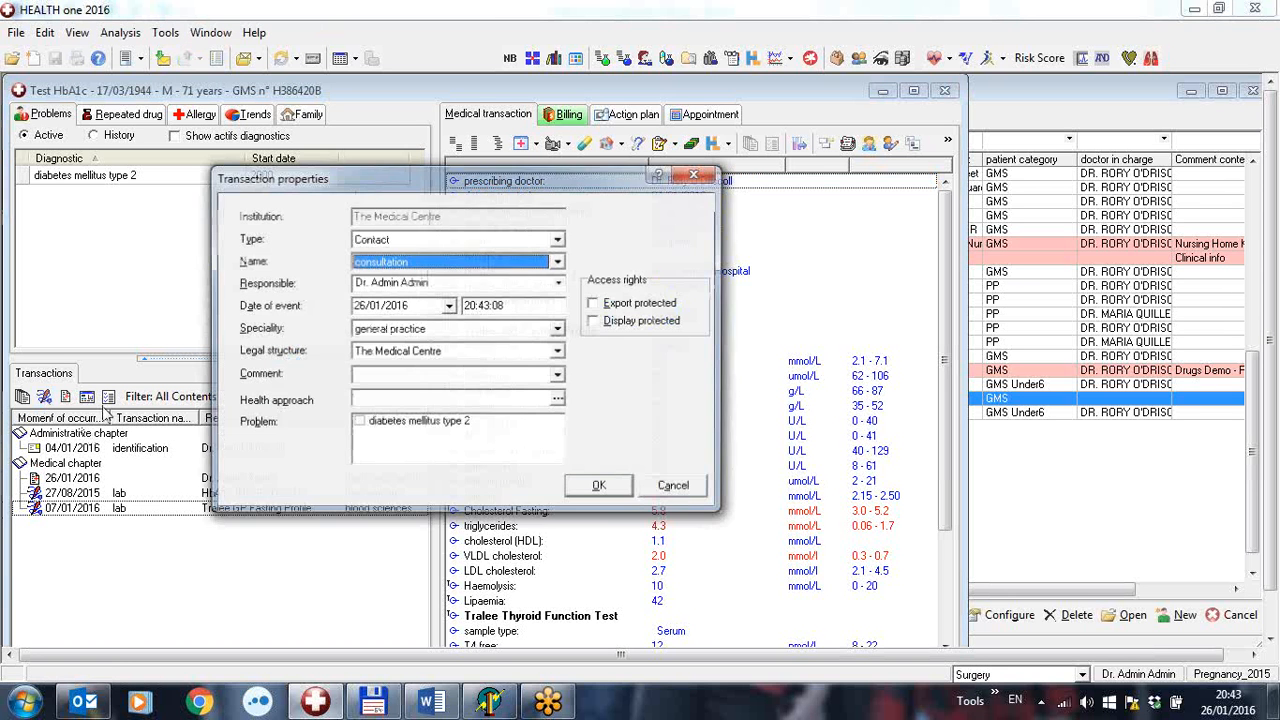
click(599, 487)
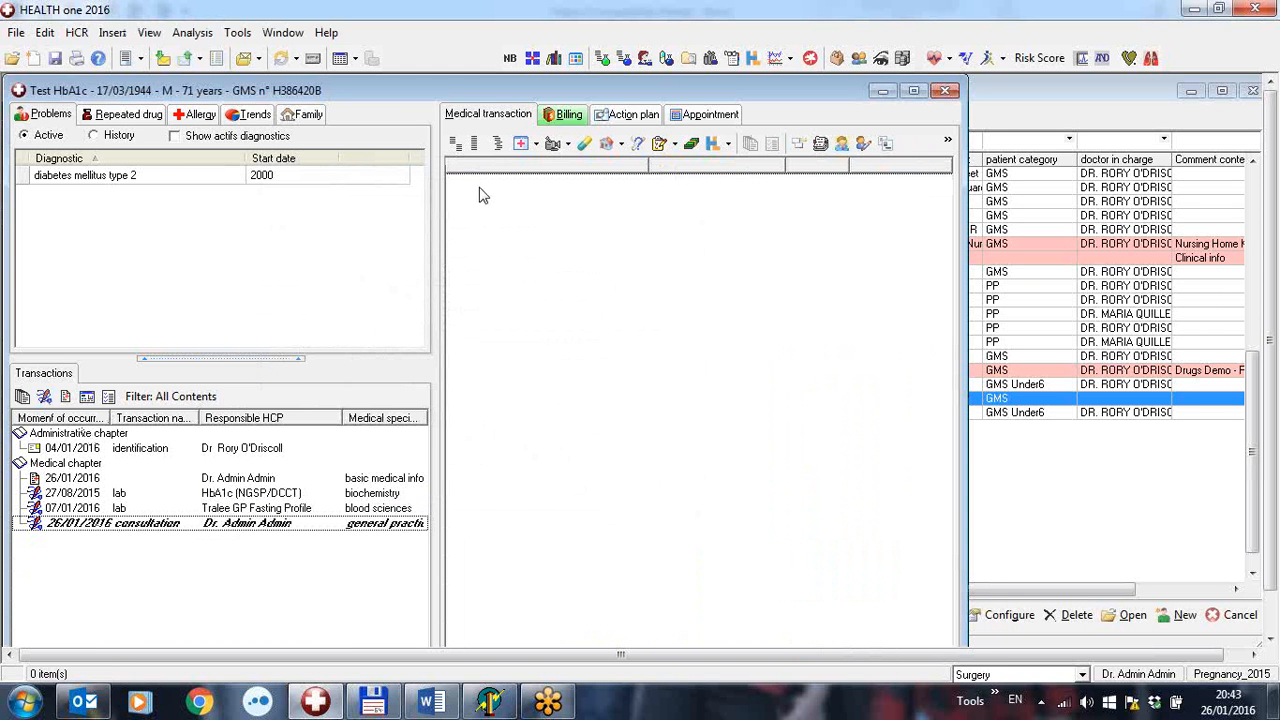
Find "diab" among the MediForms and open the Diabetes - Cycle of care form in the consultation
click(521, 143)
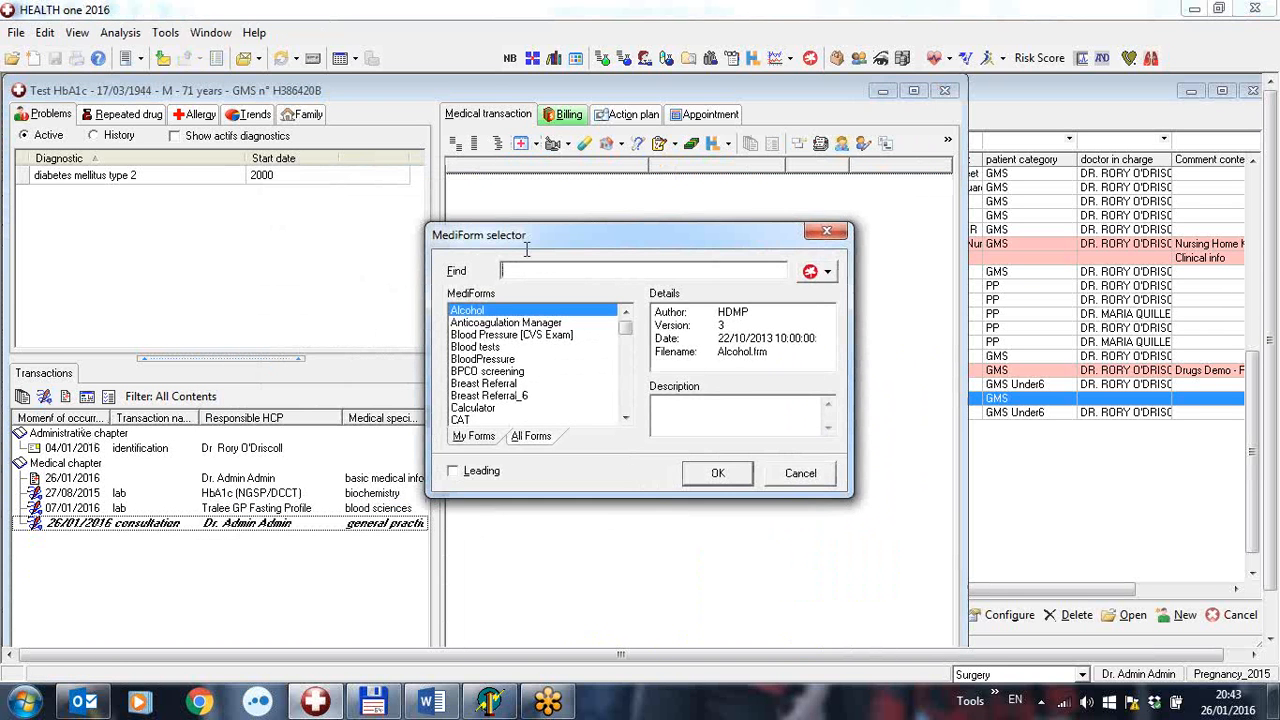
text(diab)
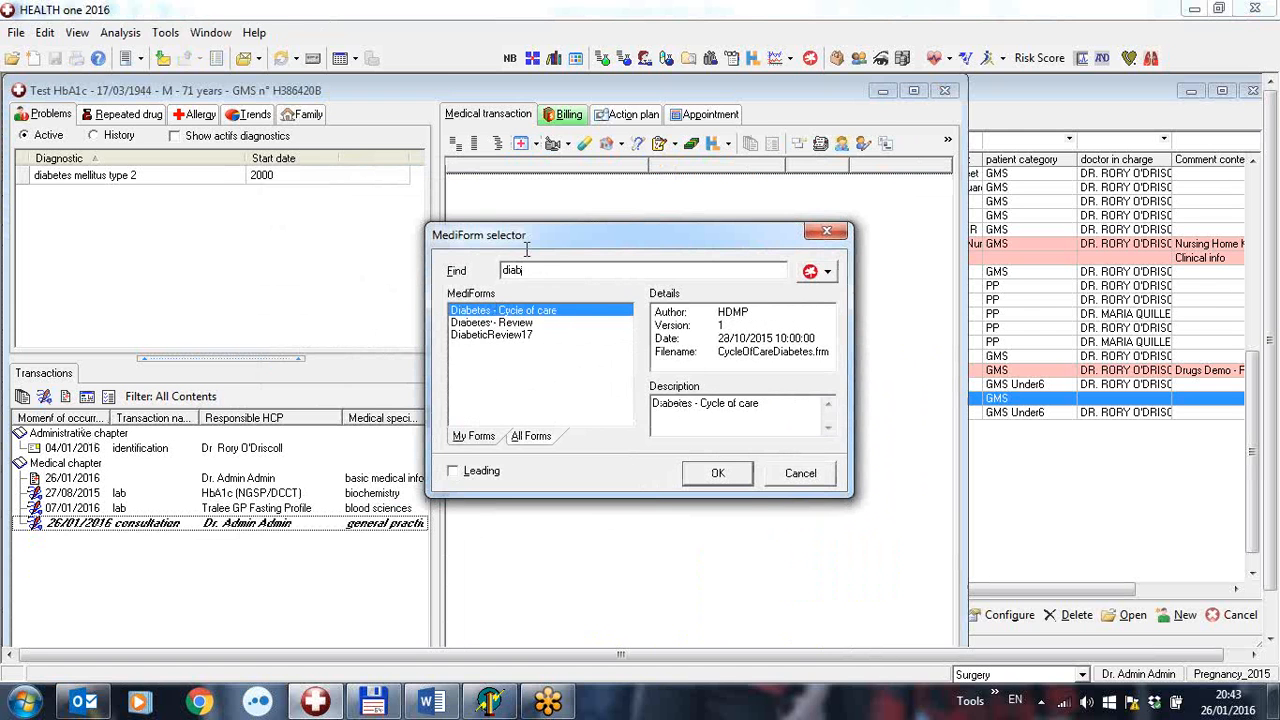
key(Return)
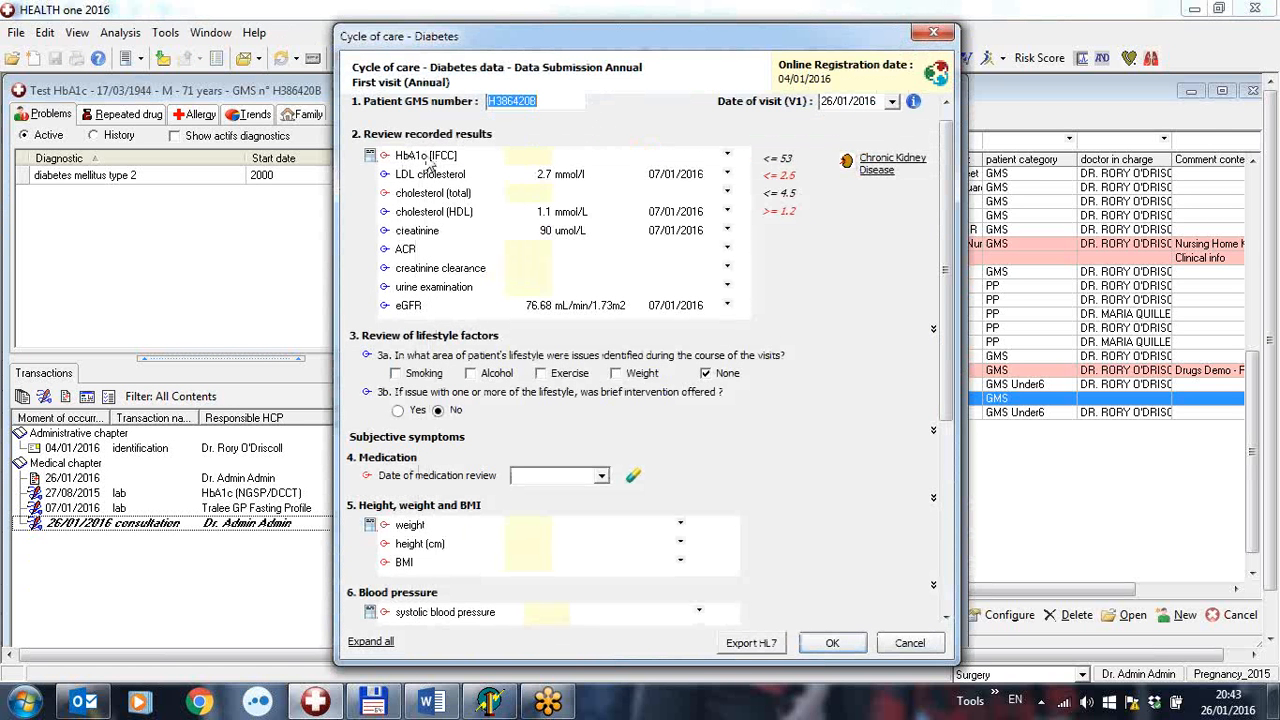
Check the HbA1c [IFCC] and total cholesterol entries in the form, review the grid analysis of the recorded results, and close it
click(546, 157)
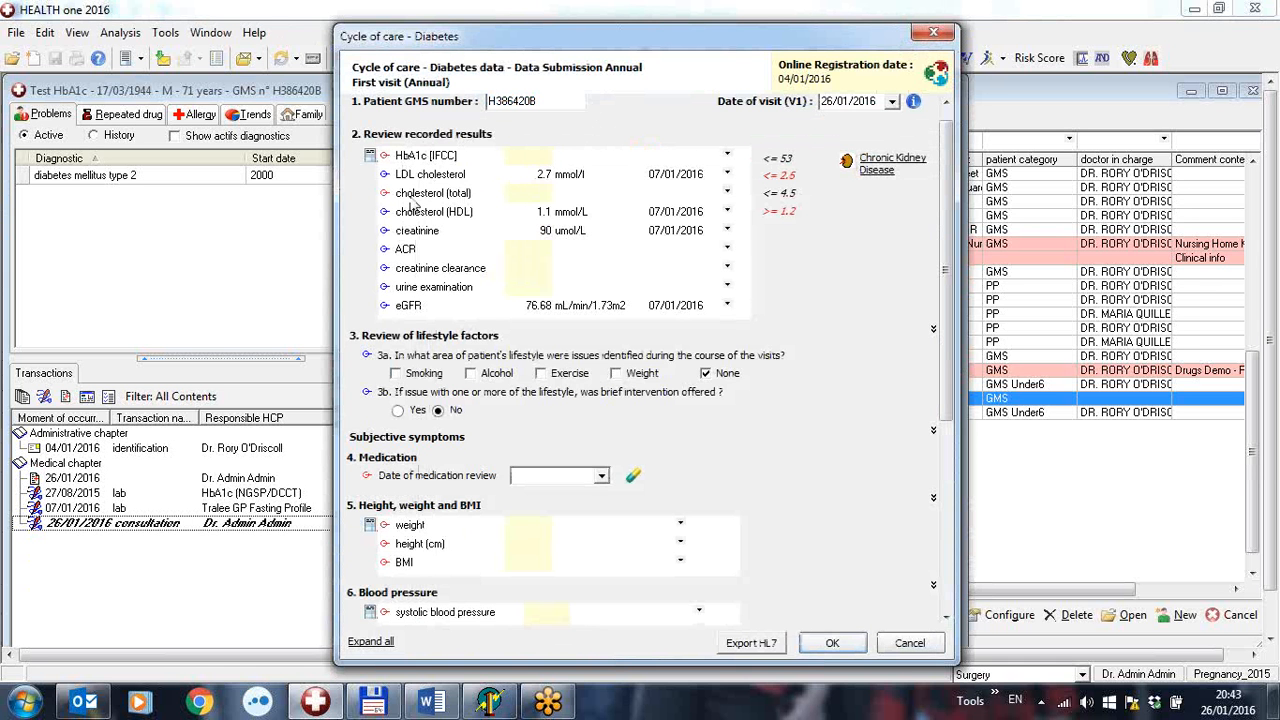
click(549, 194)
click(548, 154)
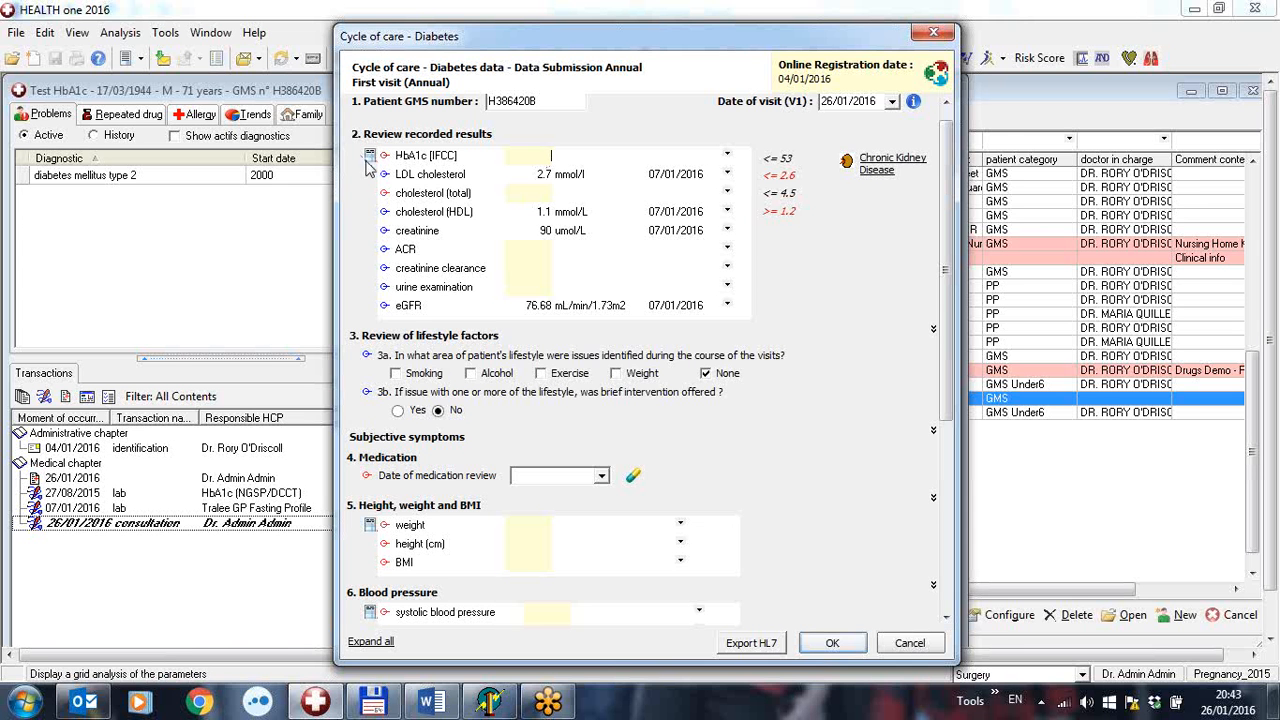
click(369, 158)
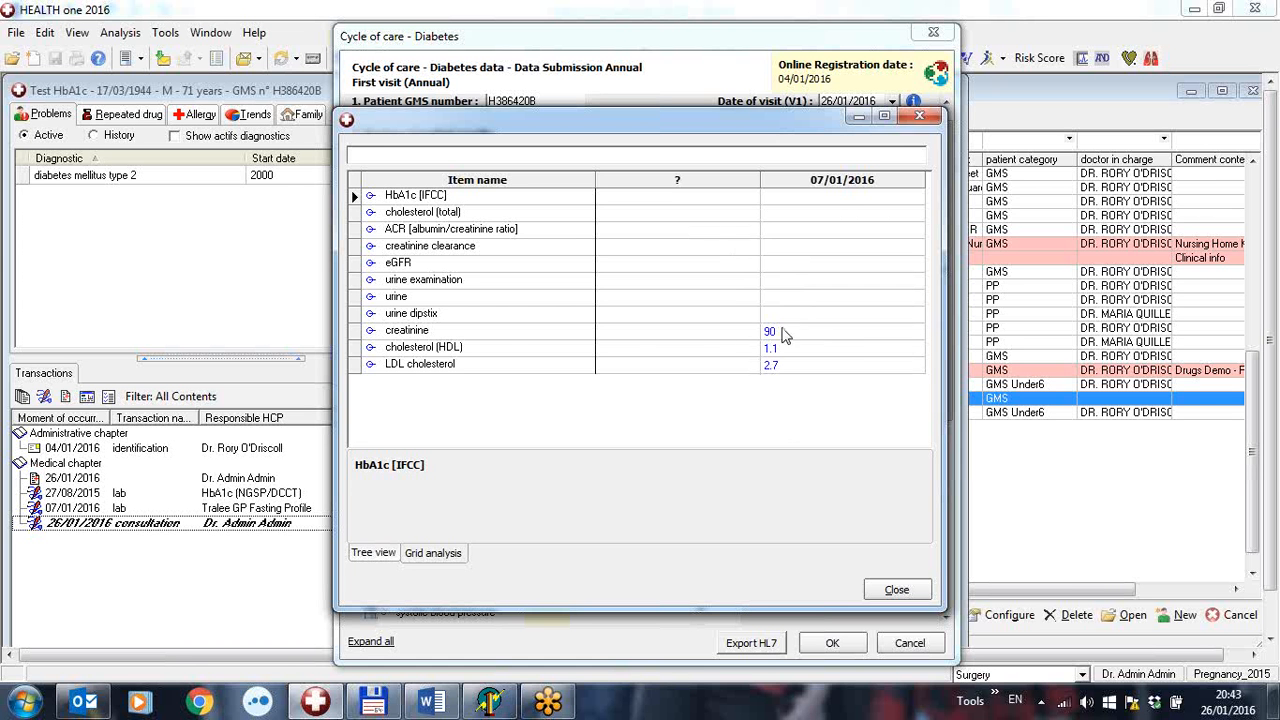
click(896, 590)
click(897, 590)
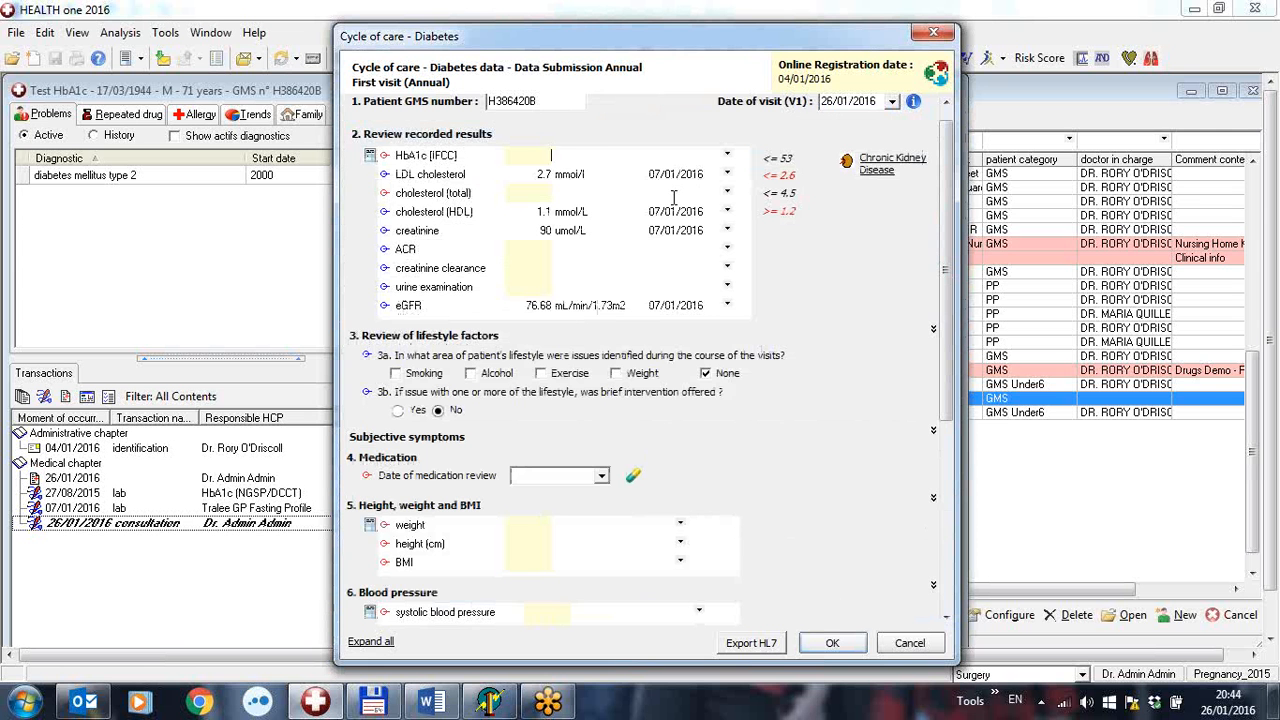
Try entering 6.8 mmol/mol for HbA1c [IFCC] and 6.8 mmol/l for total cholesterol, and leave the form without keeping the entries
text(6.8 mmol/mol)
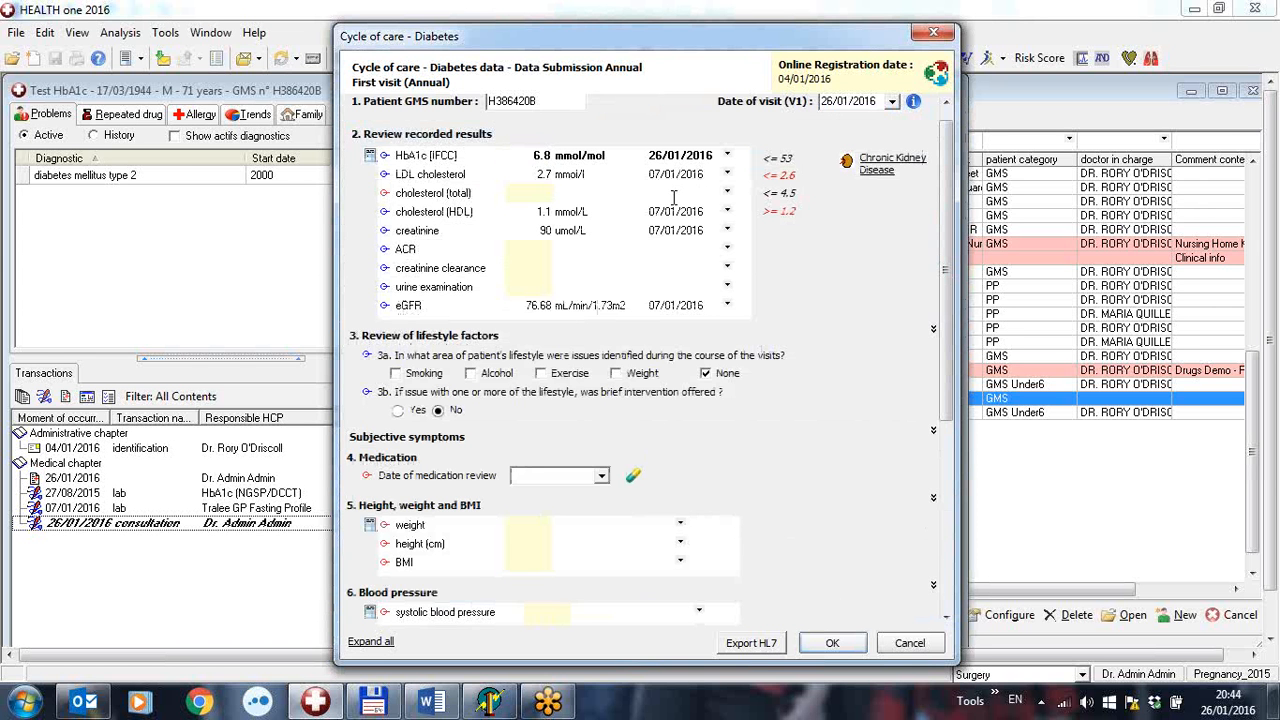
text(6.8 mmol/l)
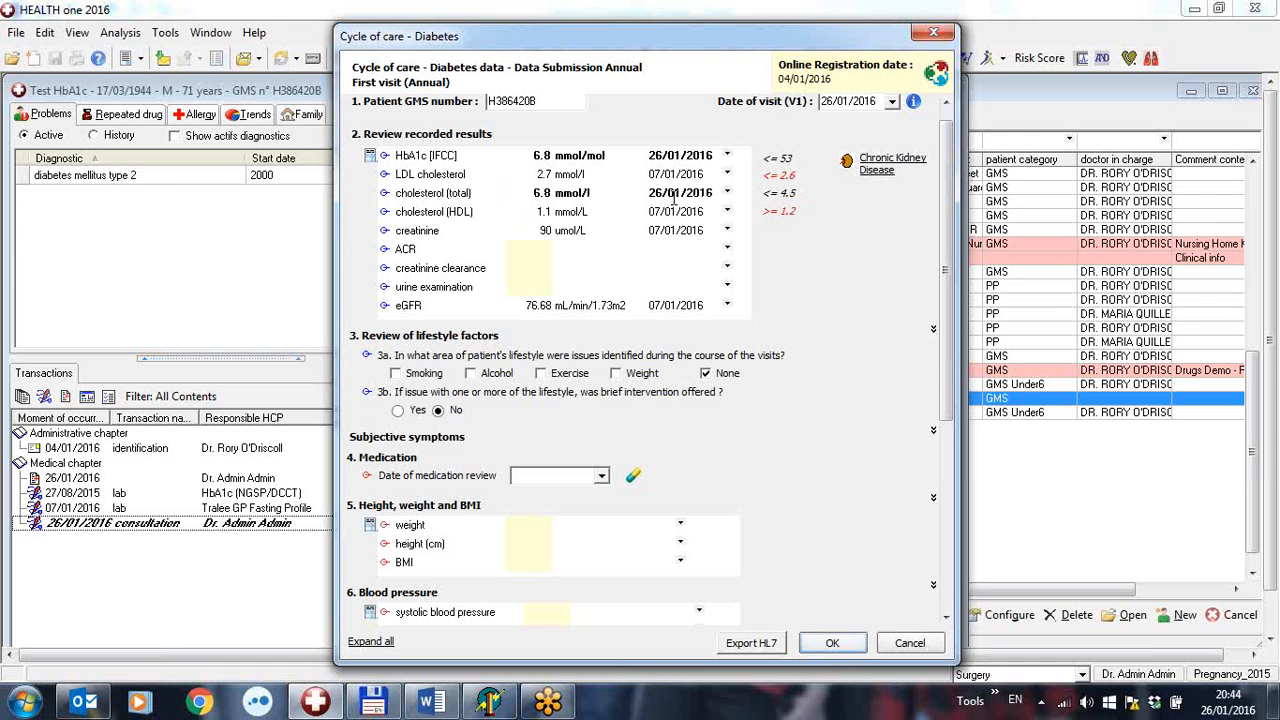
key(Up)
key(Up)
text(6)
key(Down)
key(Down)
key(Down)
key(Down)
key(Down)
click(554, 191)
click(1076, 532)
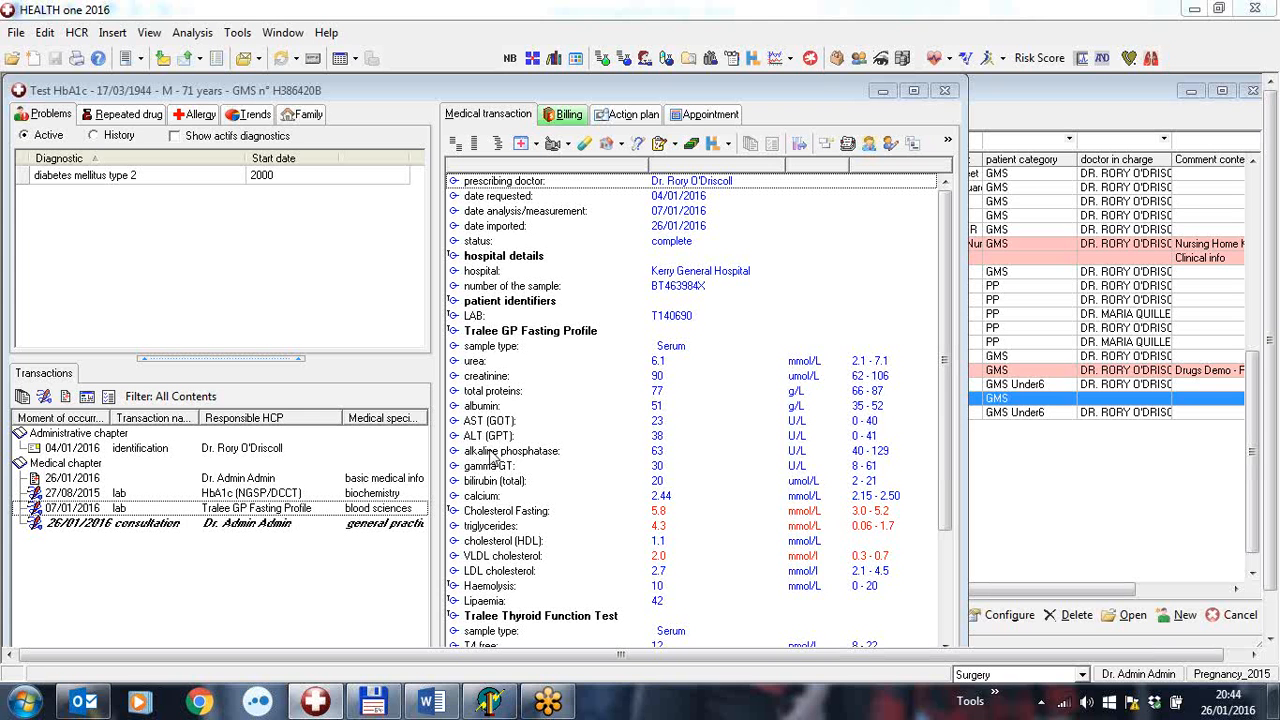
Examine how the cholesterol items are named in the Tralee GP Fasting Profile and HbA1c in the HbA1c (NGSP/DCCT) lab result
click(485, 516)
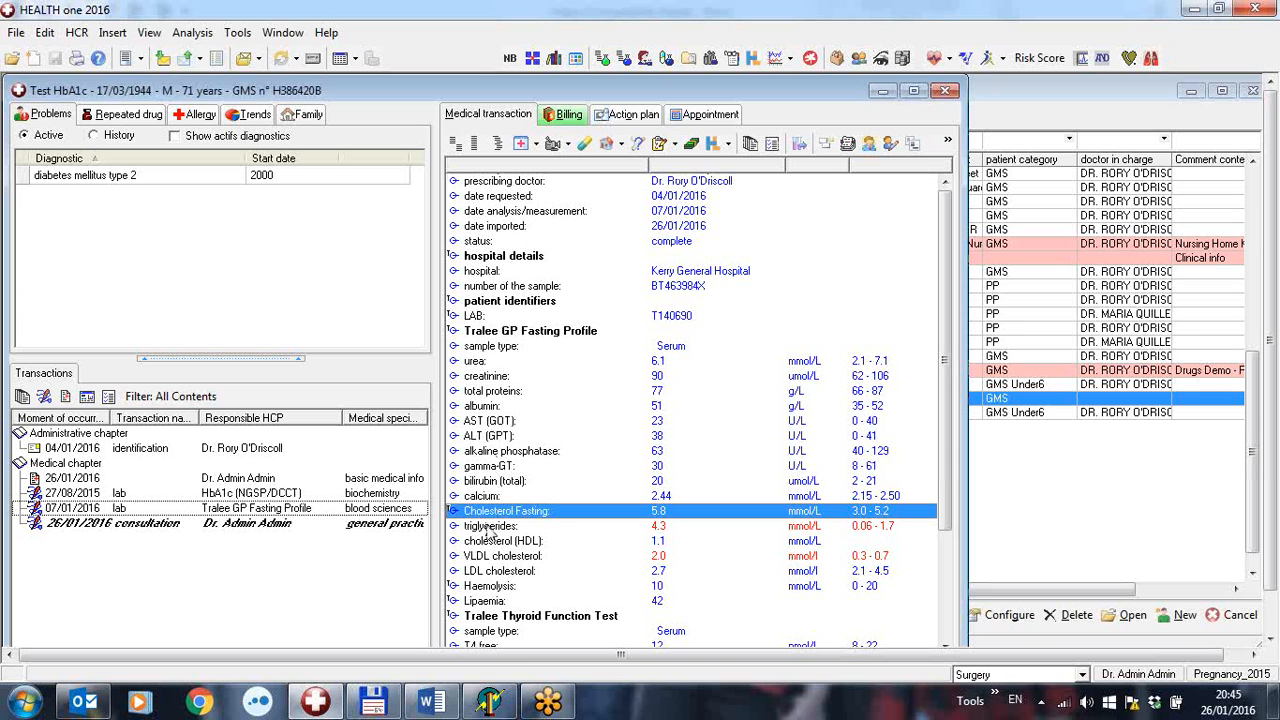
click(488, 528)
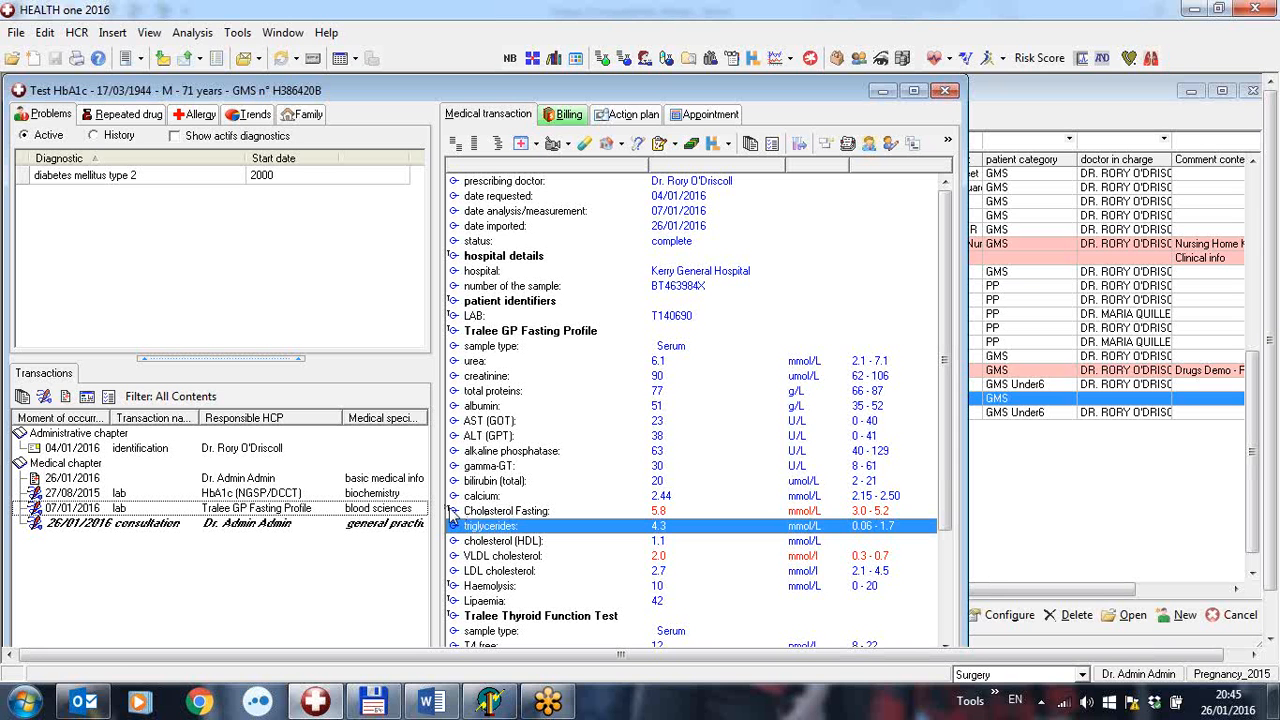
click(298, 495)
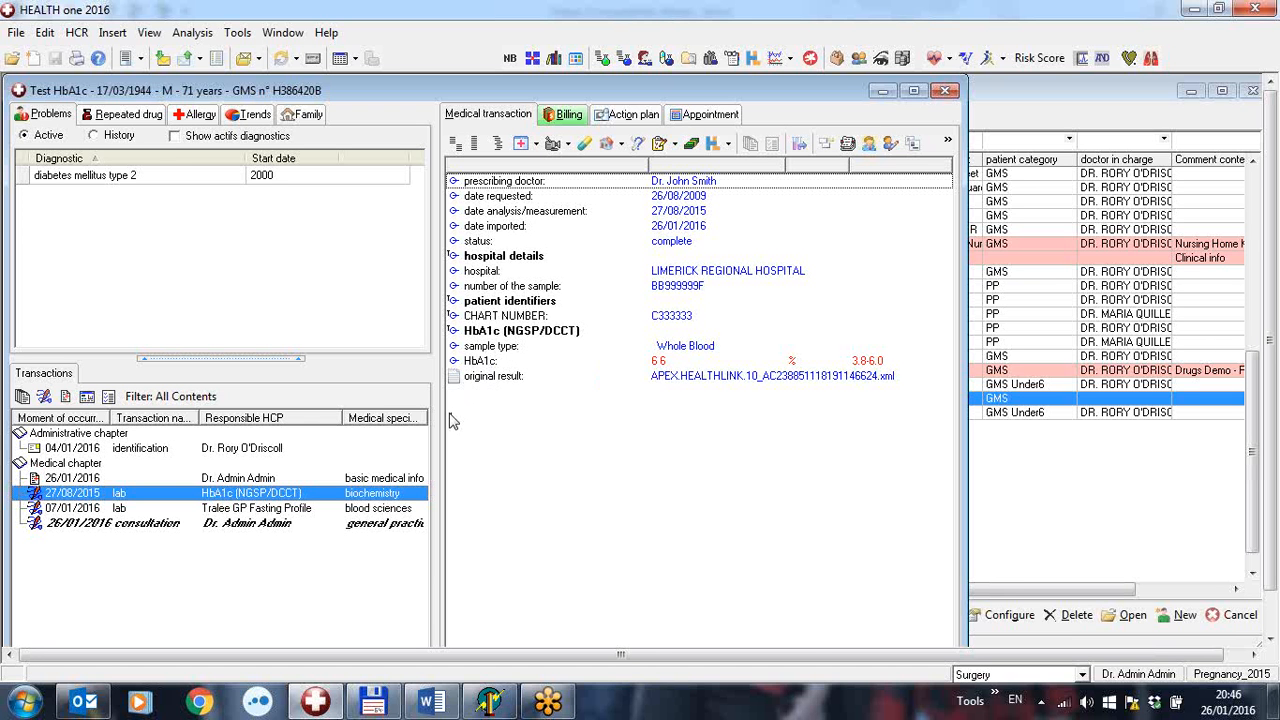
click(331, 511)
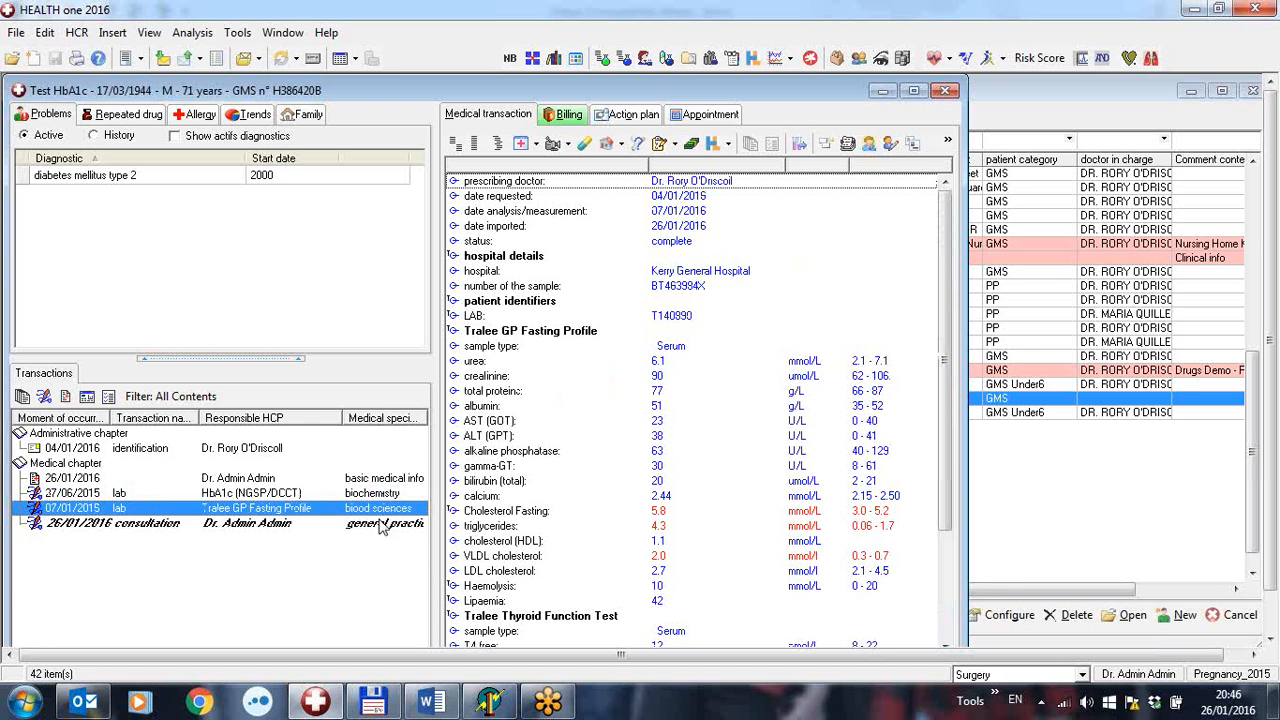
click(492, 514)
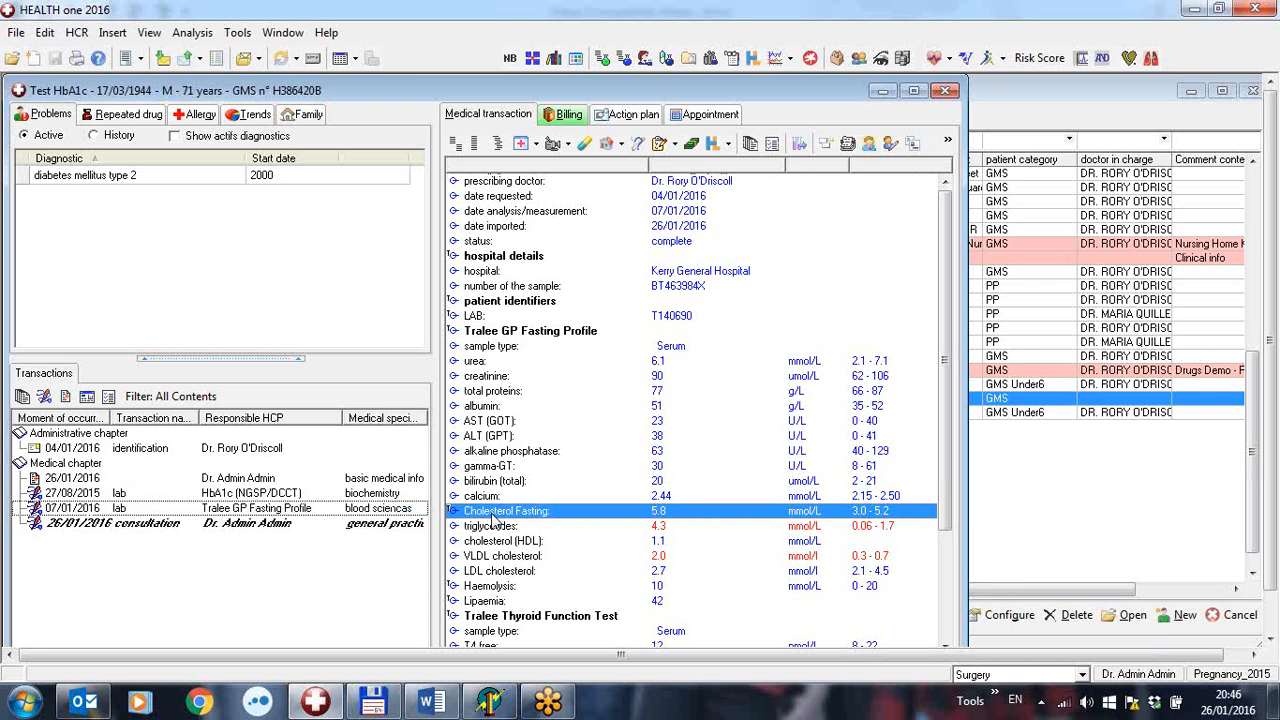
click(310, 494)
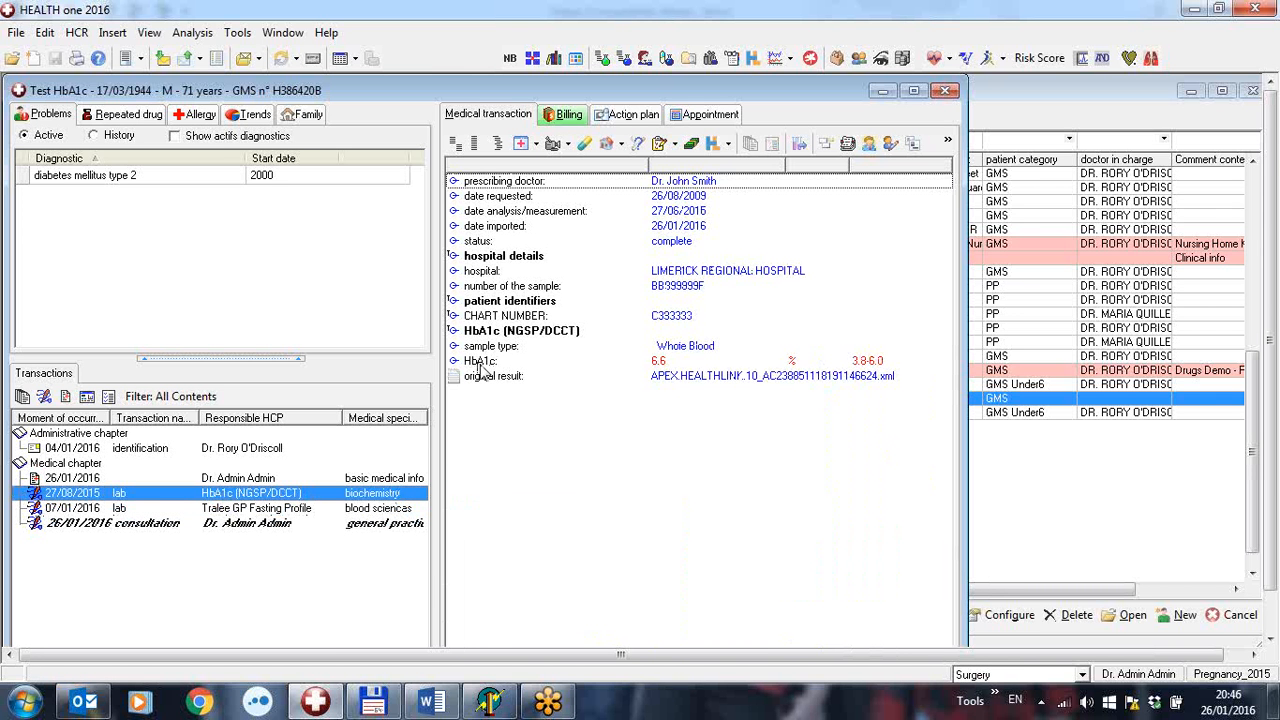
Re-map the Cholesterol Fasting lab item in the Tralee GP Fasting Profile of 07/01/2016 to cholesterol (total)
click(298, 510)
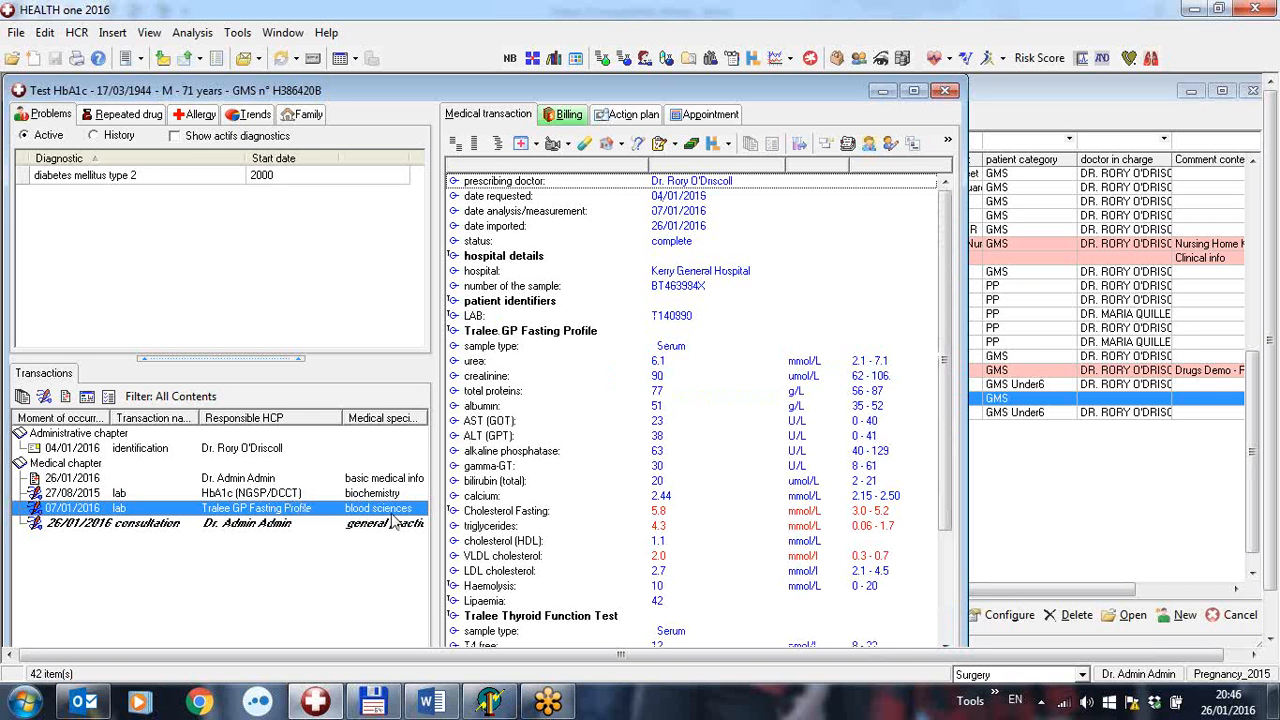
click(505, 516)
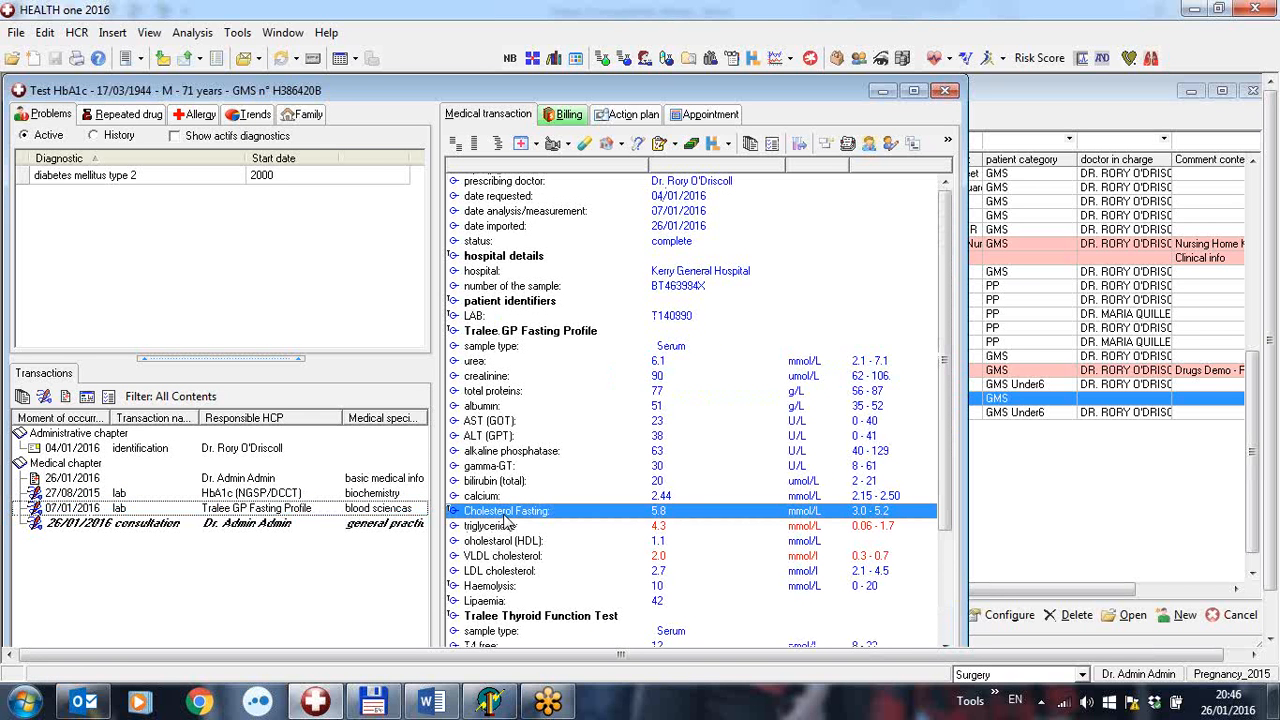
right_click(505, 516)
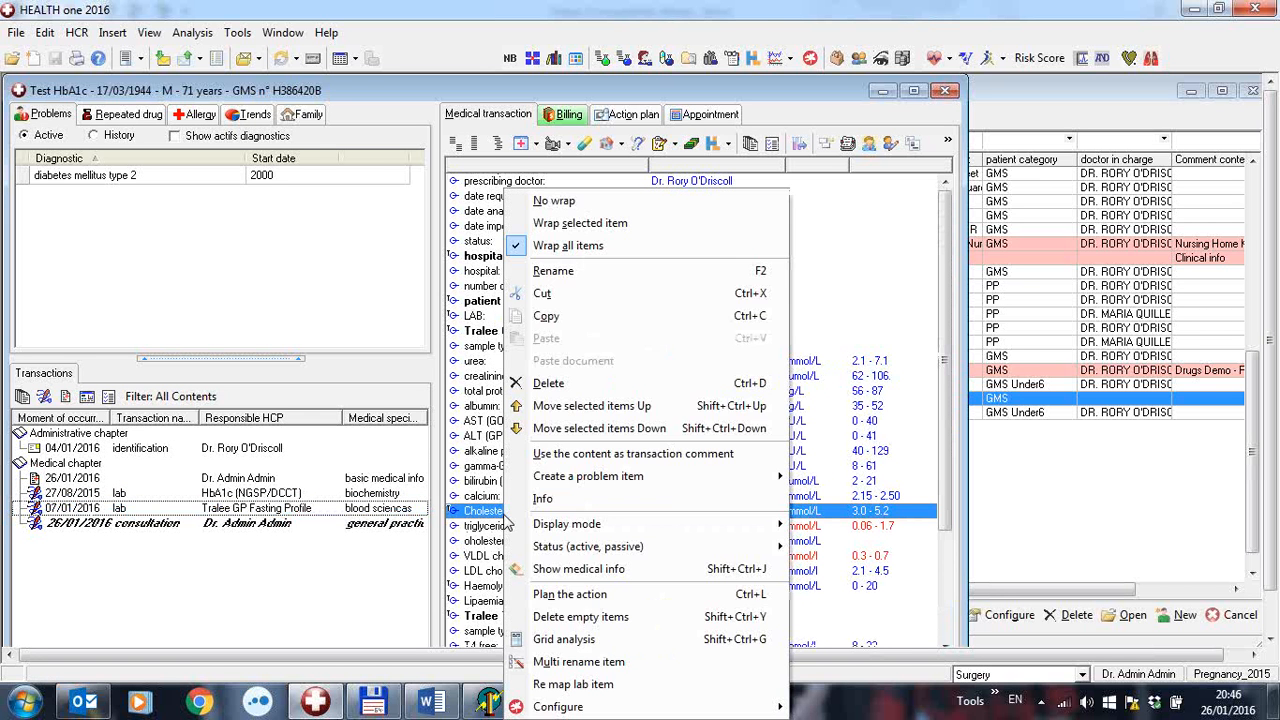
click(563, 688)
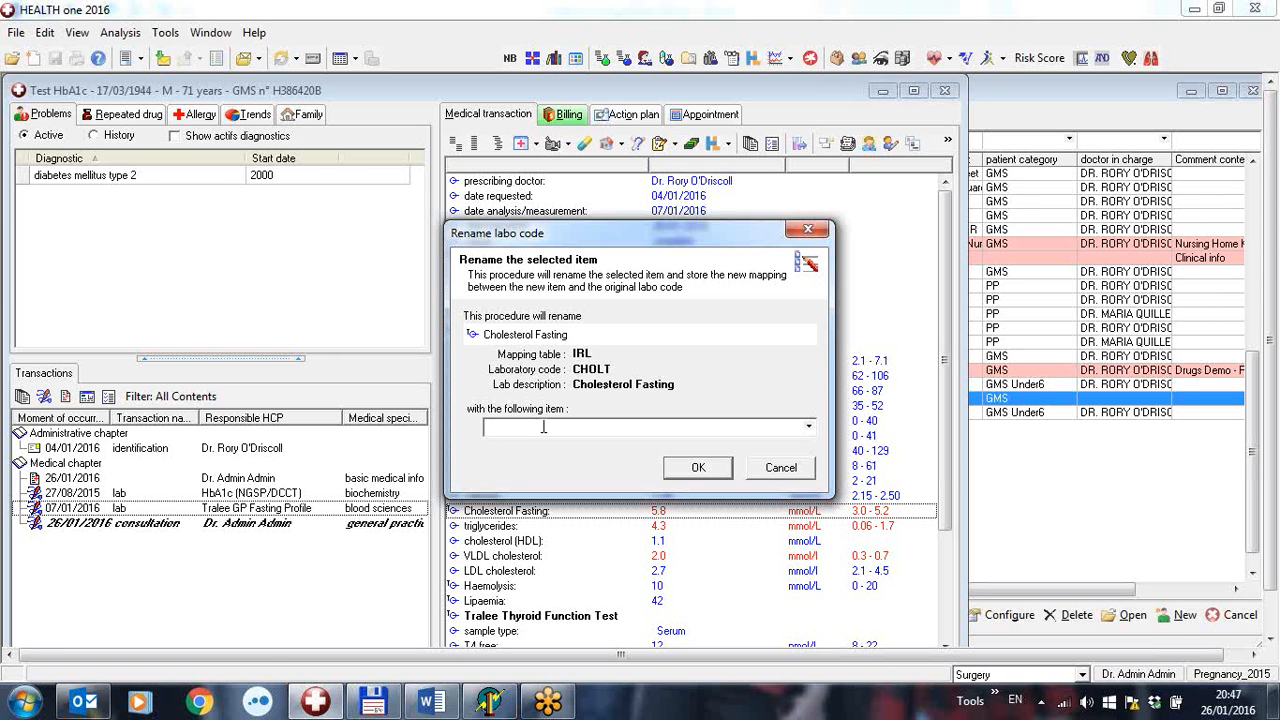
text(holesterol)
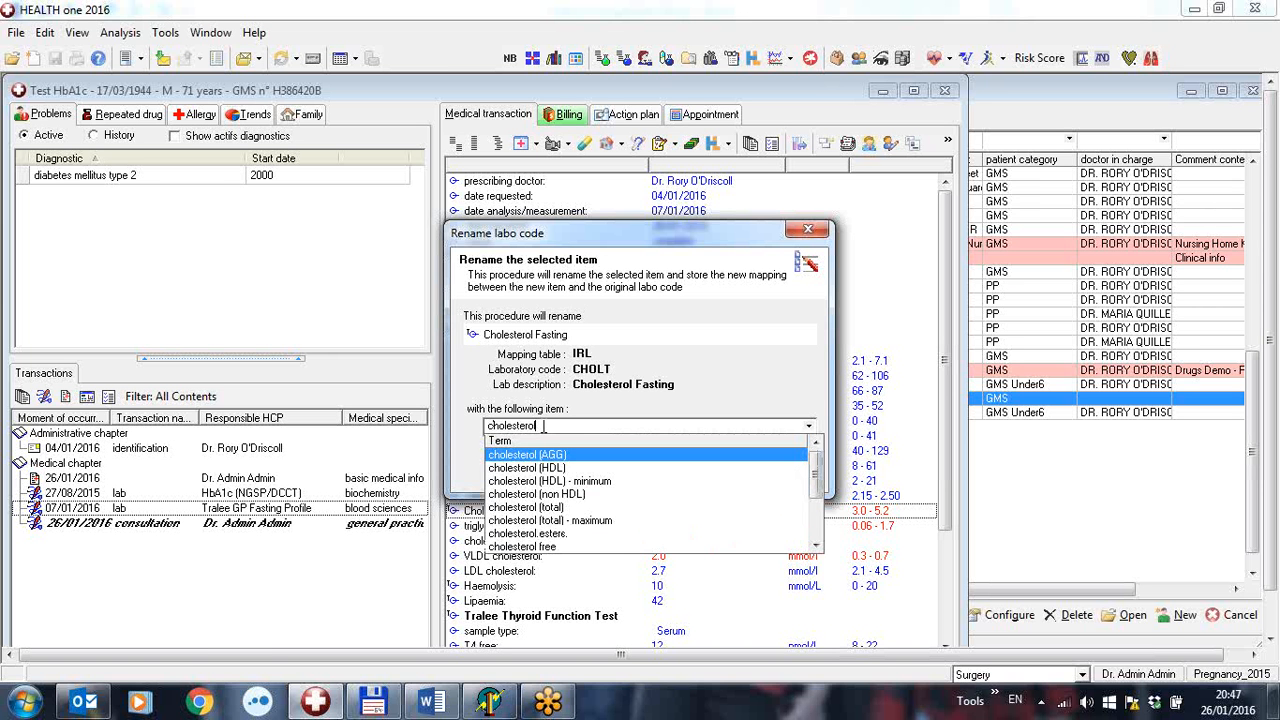
key(Down)
key(Down)
key(Down)
key(Down)
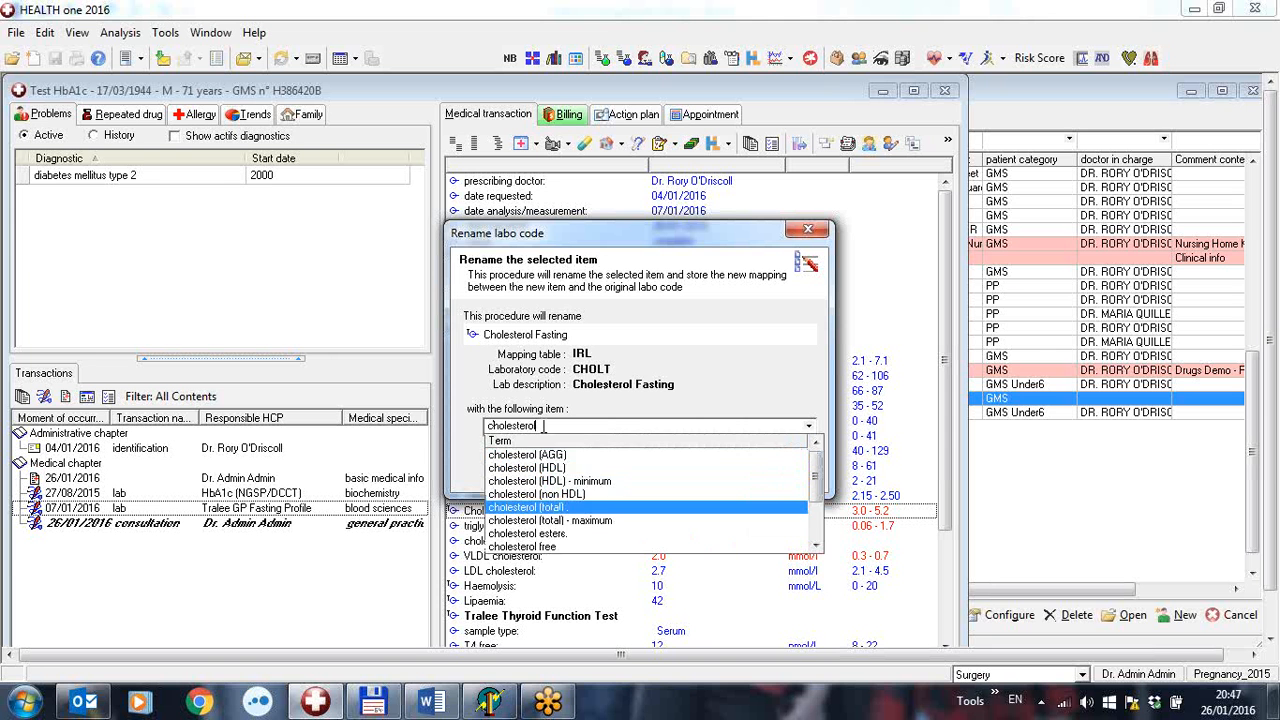
key(Return)
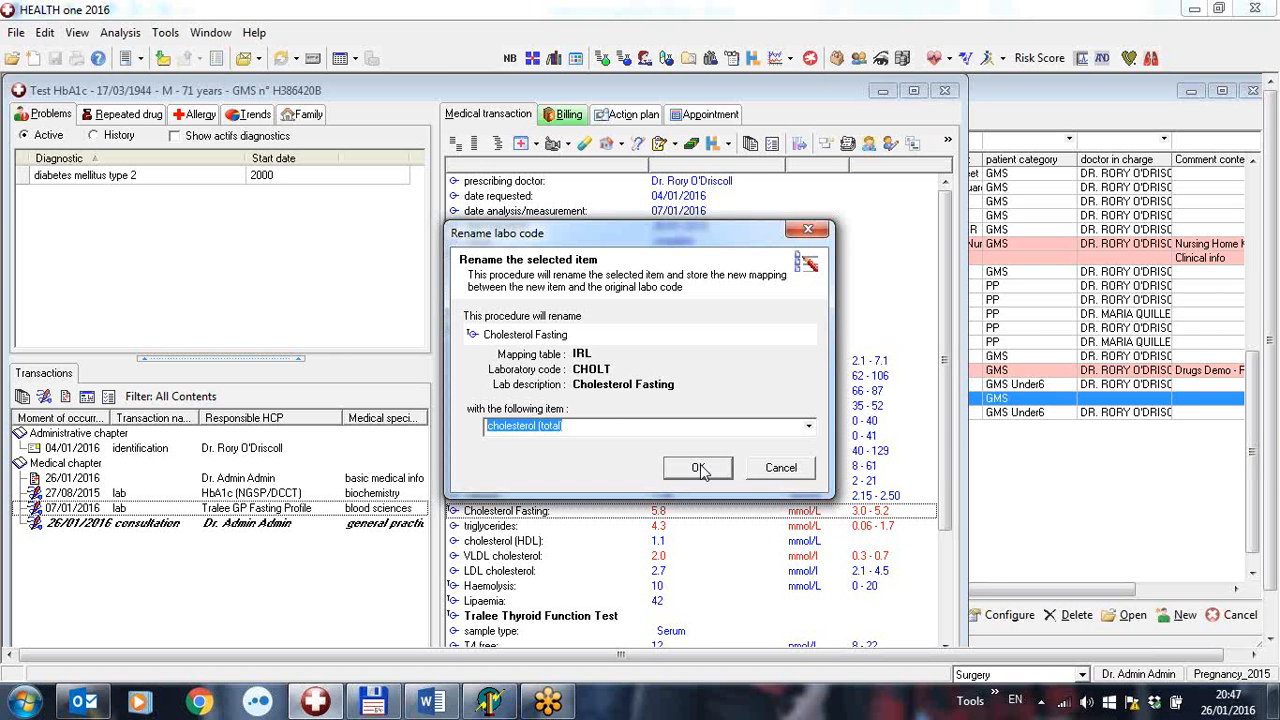
click(700, 470)
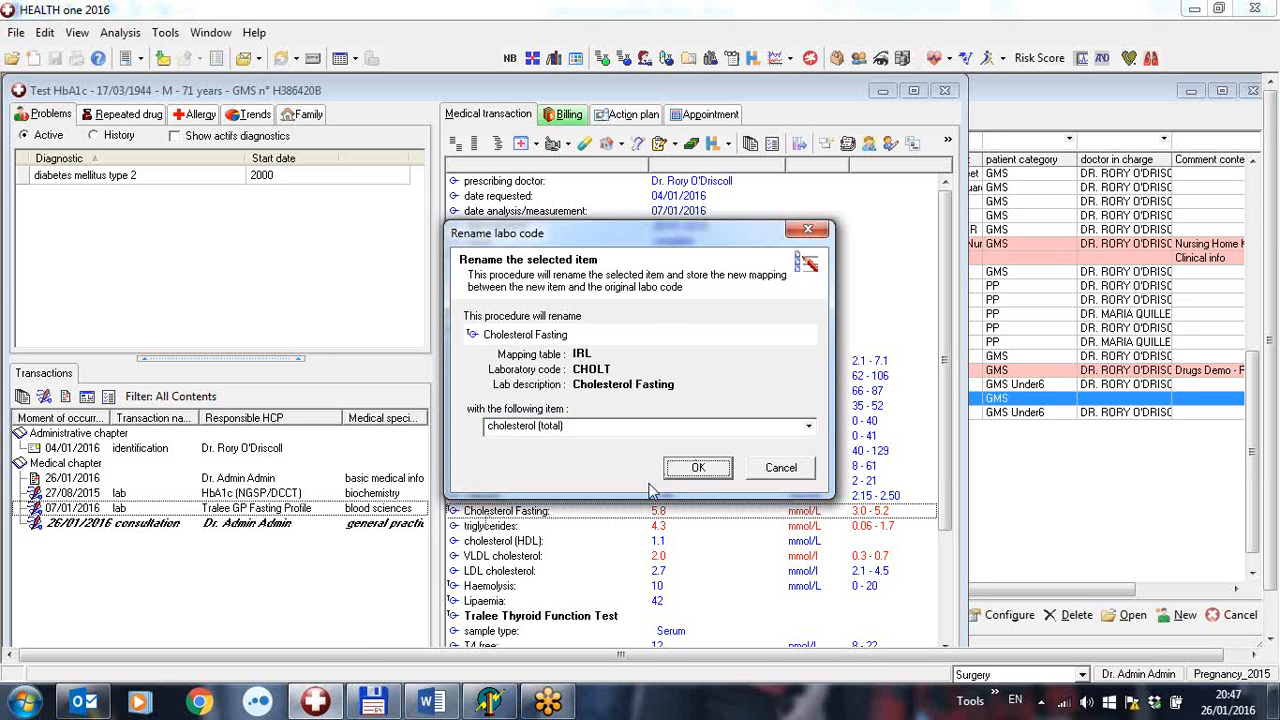
click(692, 469)
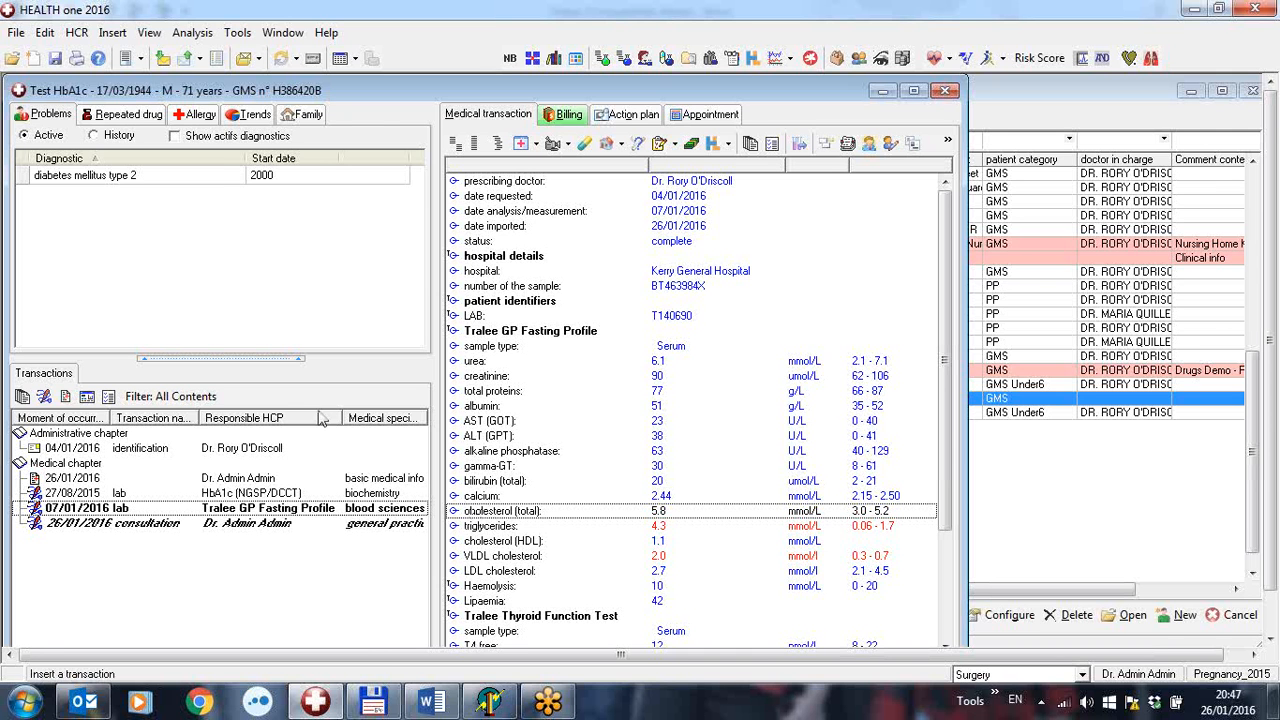
Review the user mappings in the data exchange module, select the CHOLT entry for Cholesterol Fasting, and close the list
click(216, 58)
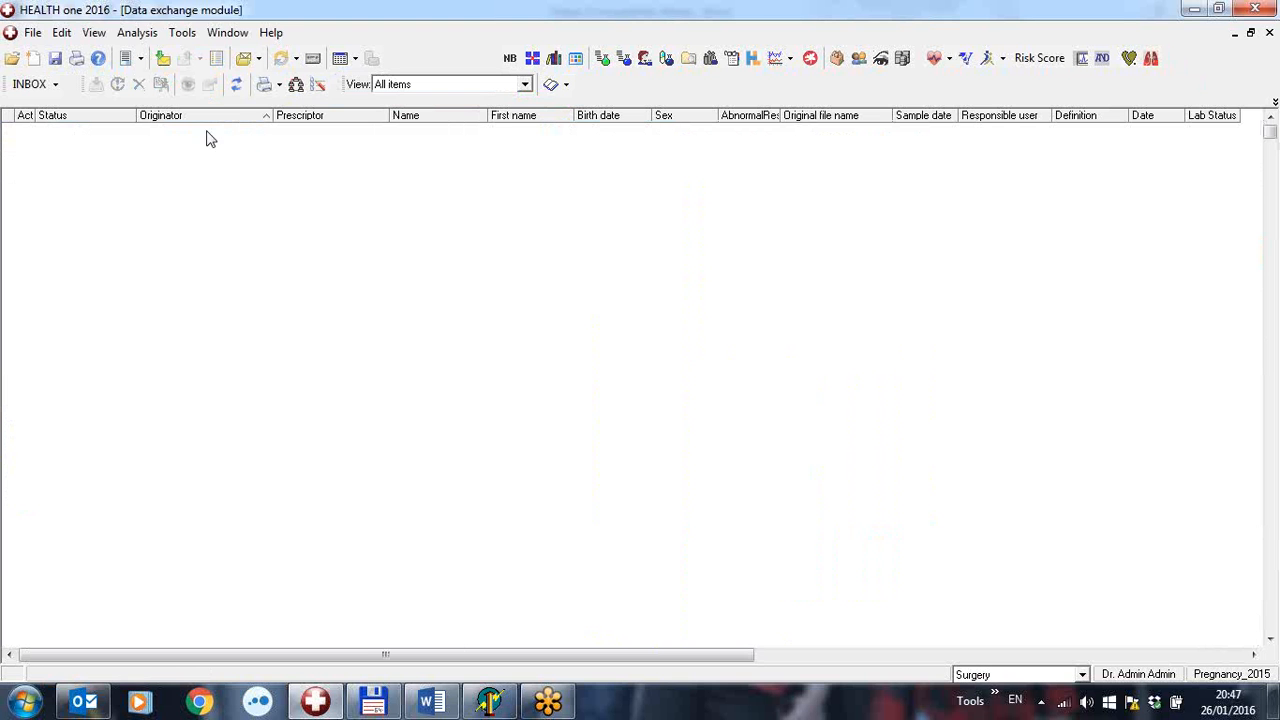
click(318, 86)
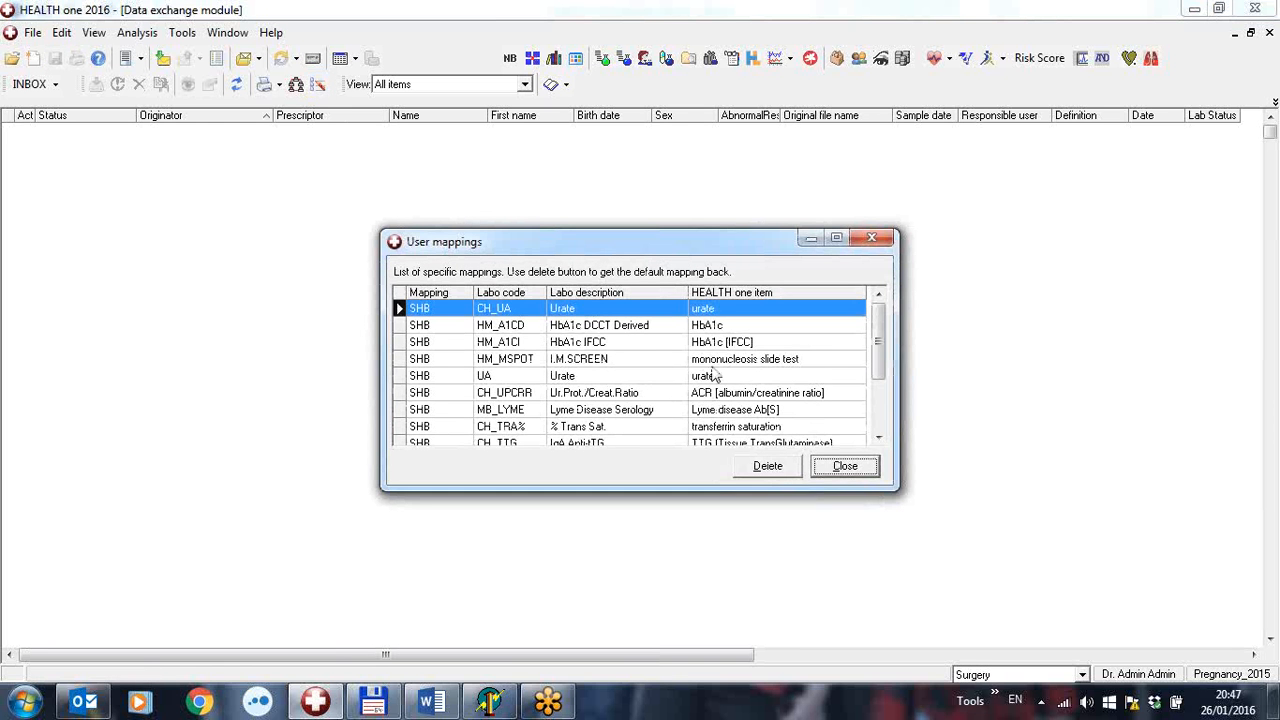
drag(871, 346, 880, 394)
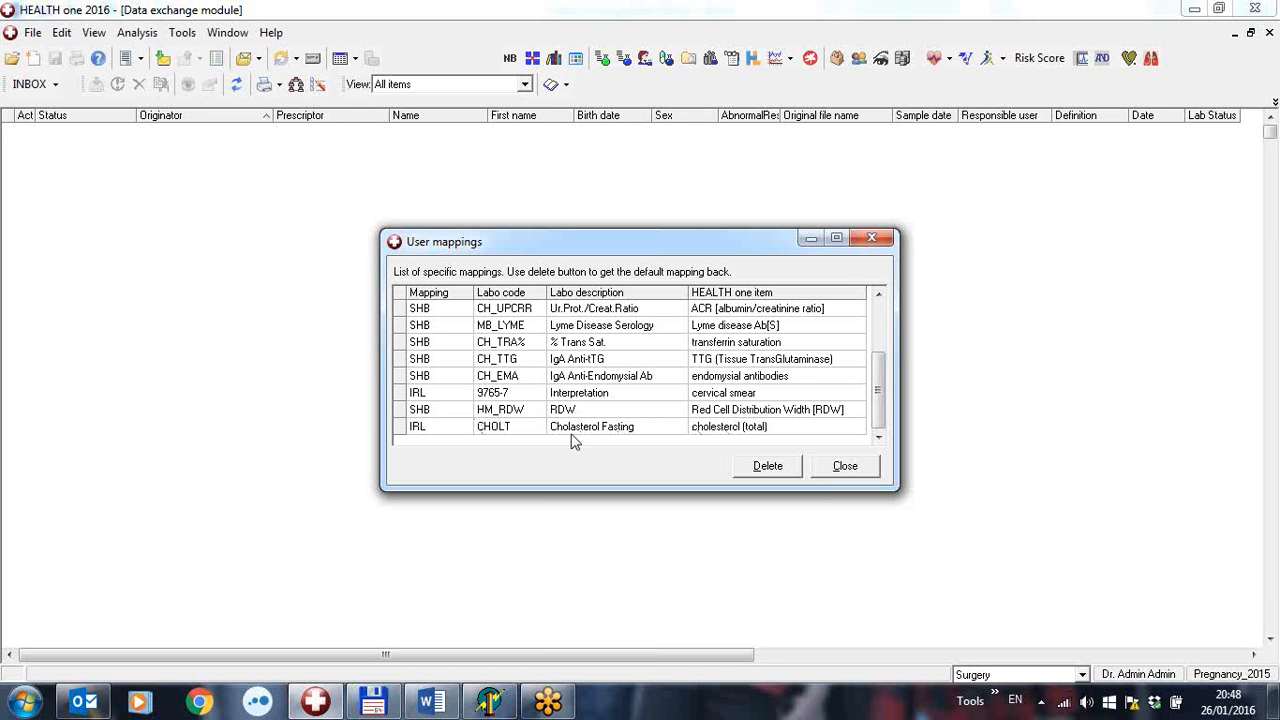
click(398, 426)
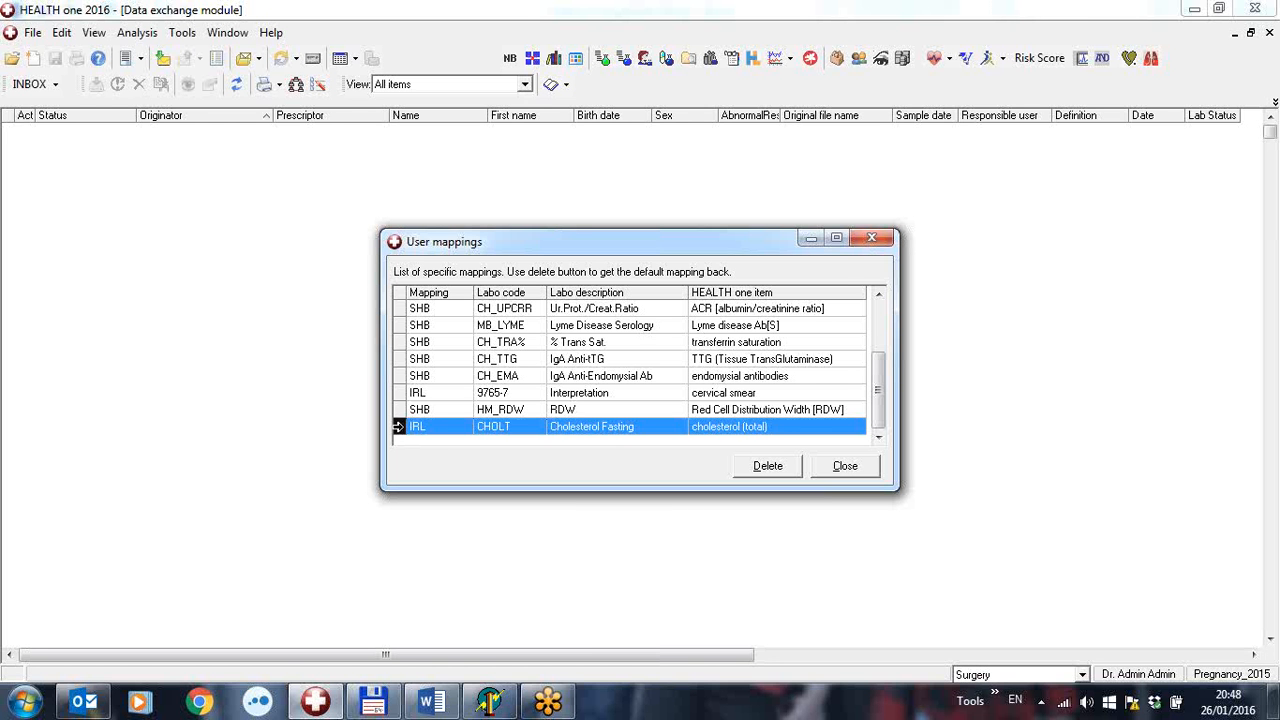
click(845, 467)
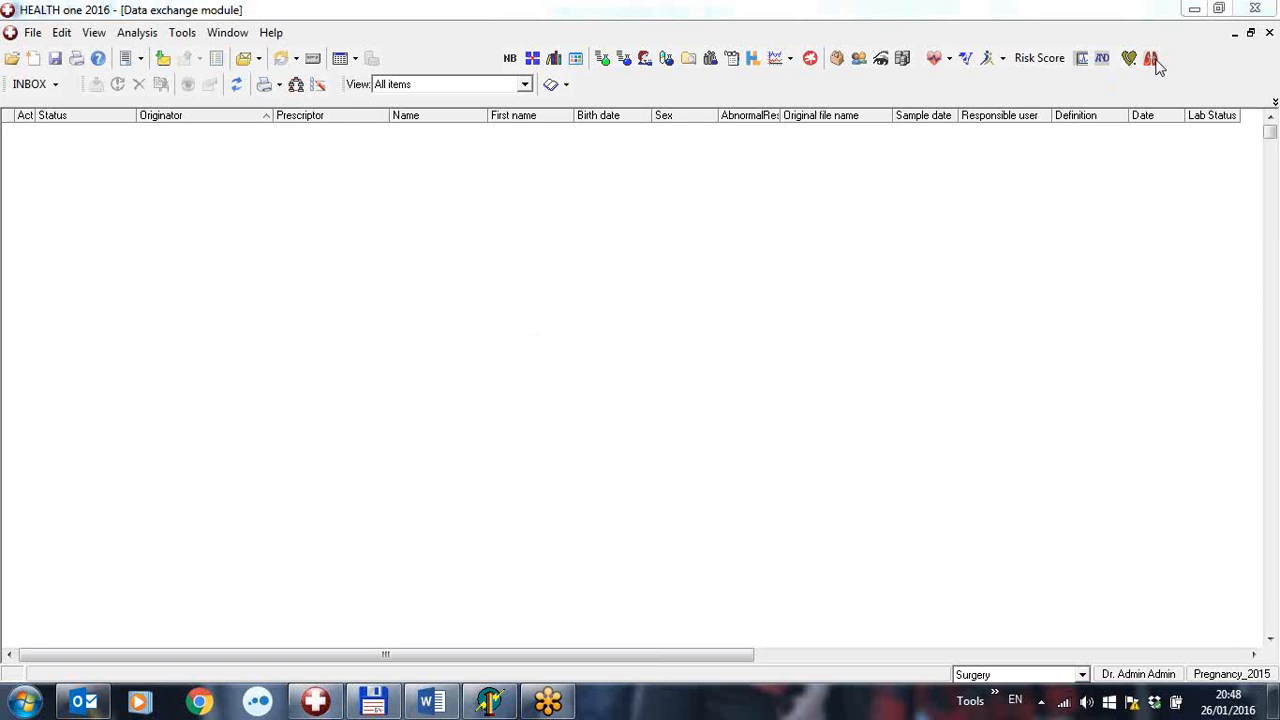
Leave the data exchange module and open the 26/01/2016 consultation in the patient's record
click(1269, 33)
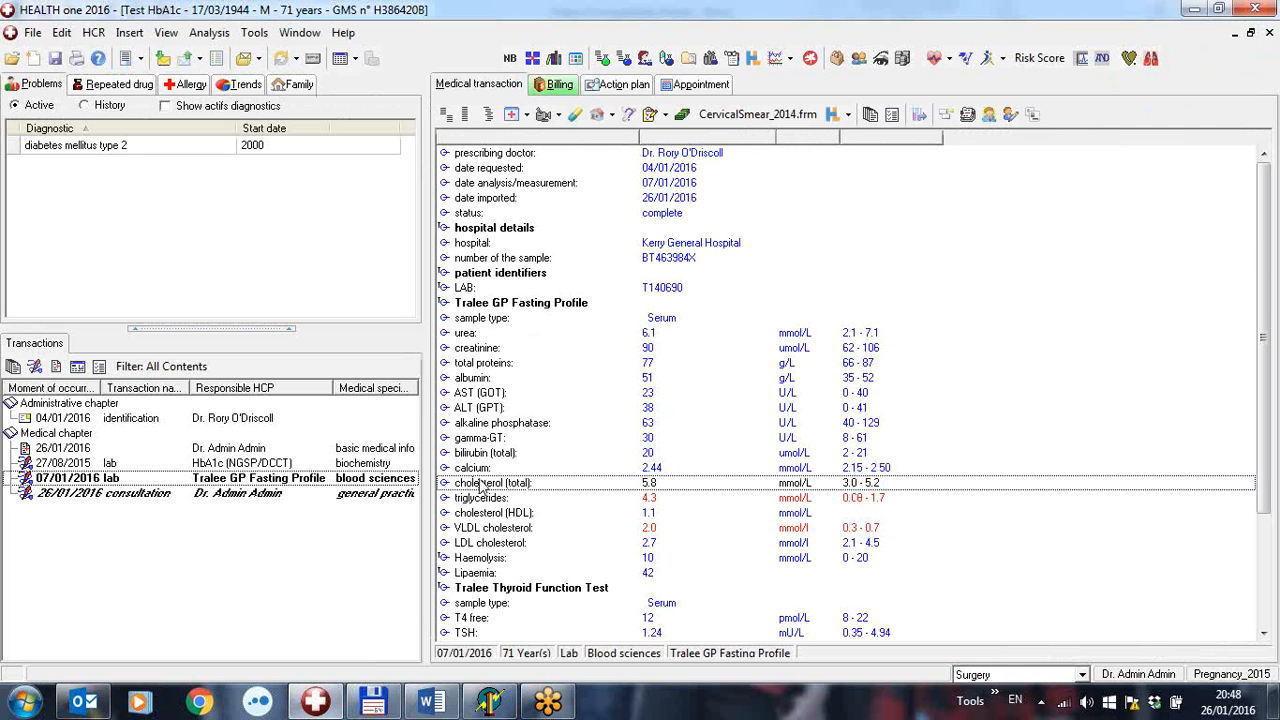
click(395, 493)
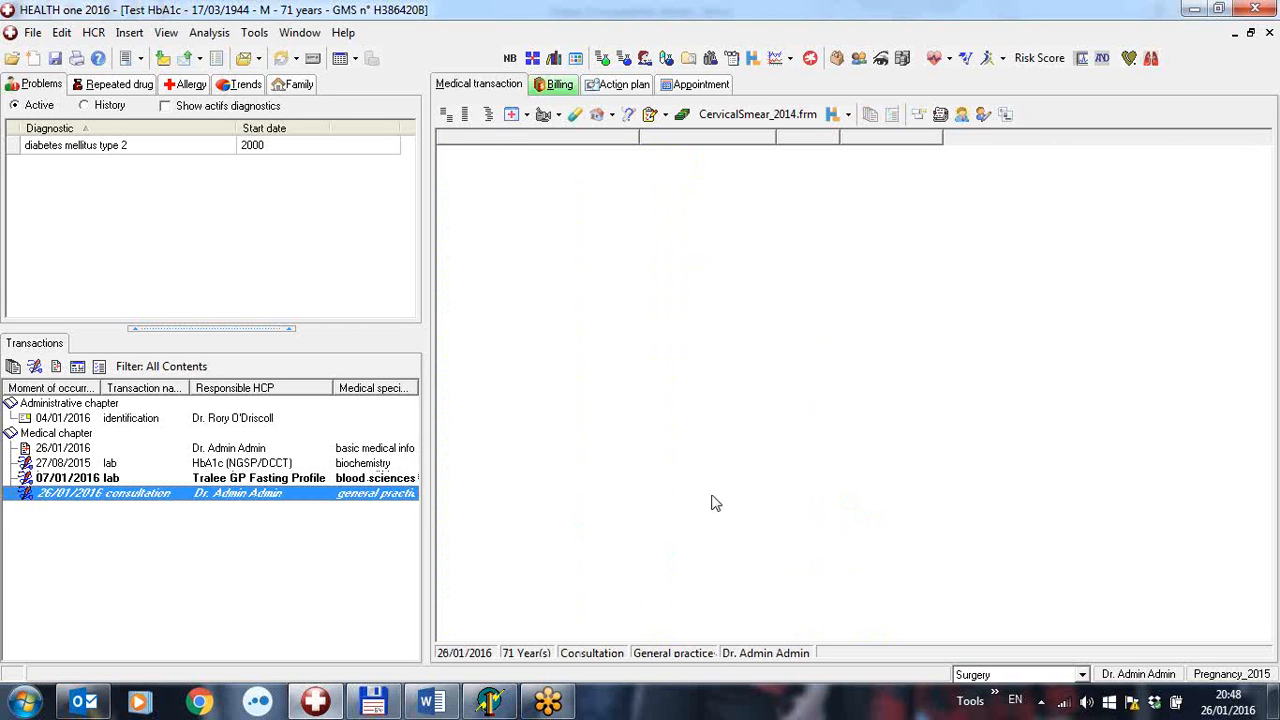
Validate the 07/01/2016 Tralee GP Fasting Profile, then check the recorded results in the consultation's Diabetes - Cycle of care form and cancel it
key(Up)
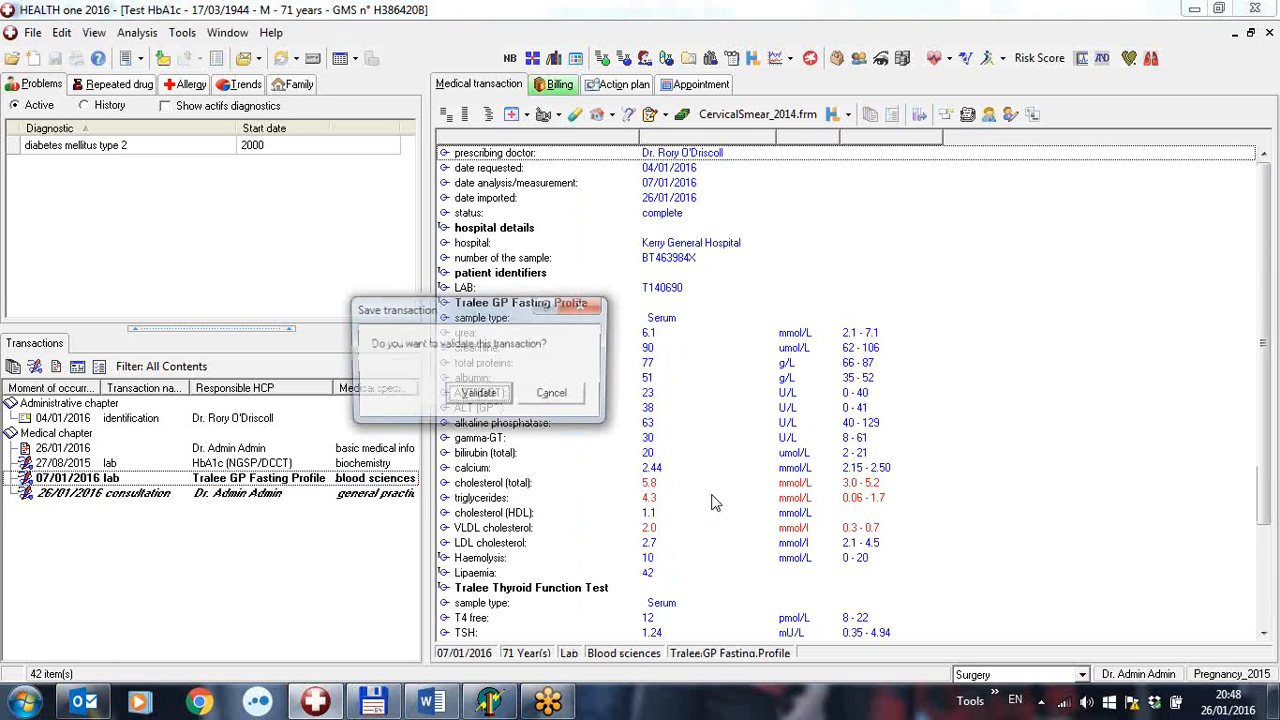
key(Return)
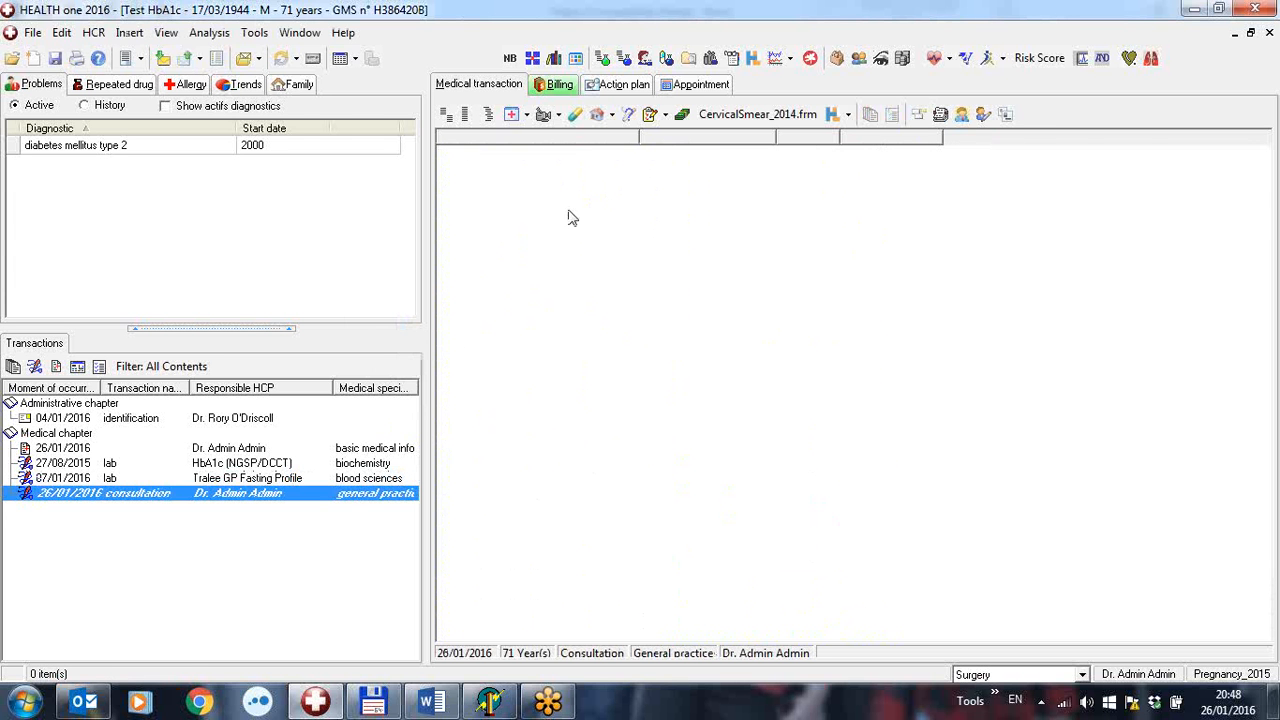
click(511, 114)
text(diabe)
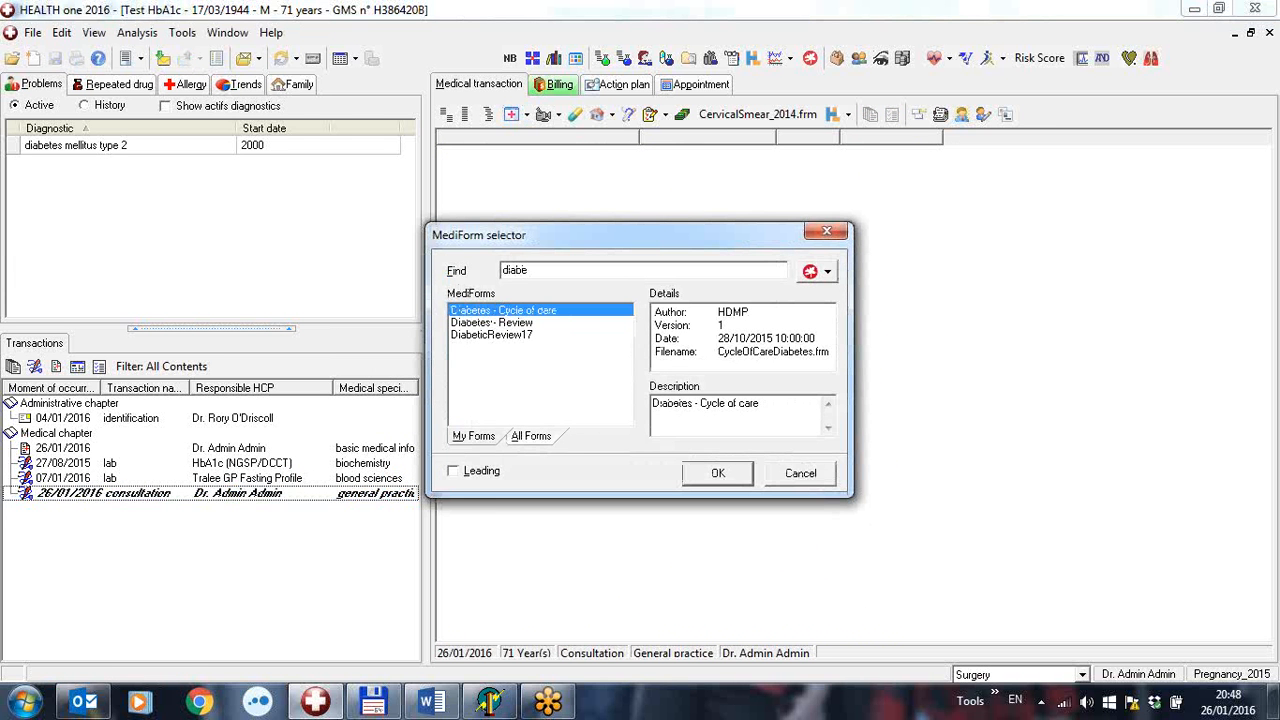
key(Return)
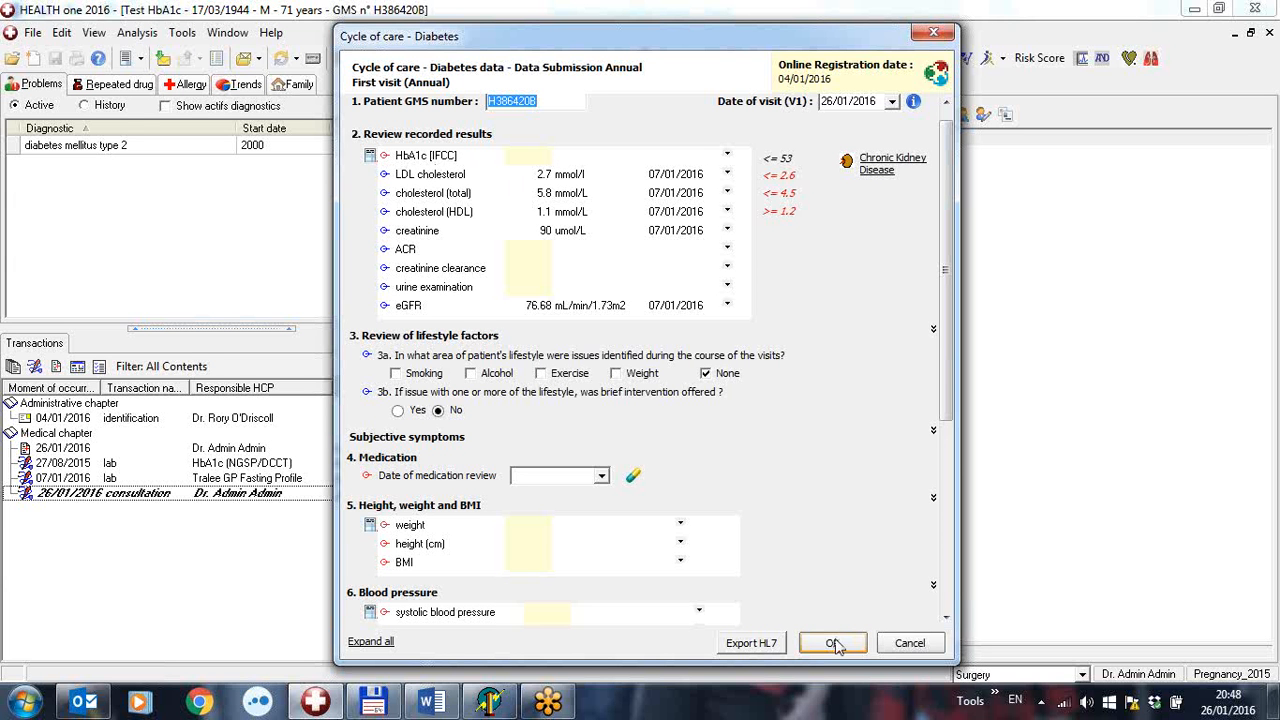
click(882, 645)
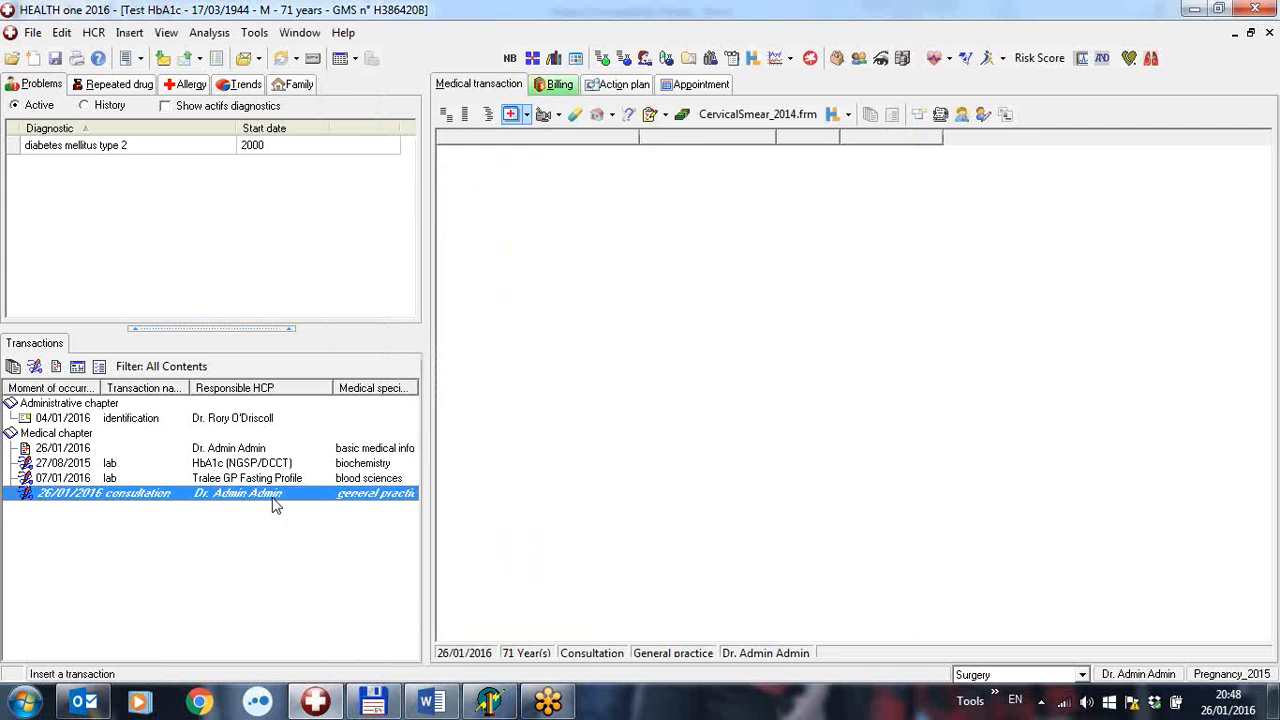
Set up a multi rename of the HbA1c item in the 27/08/2015 lab result, choosing HbA1c [IFCC] as the replacement item
click(266, 469)
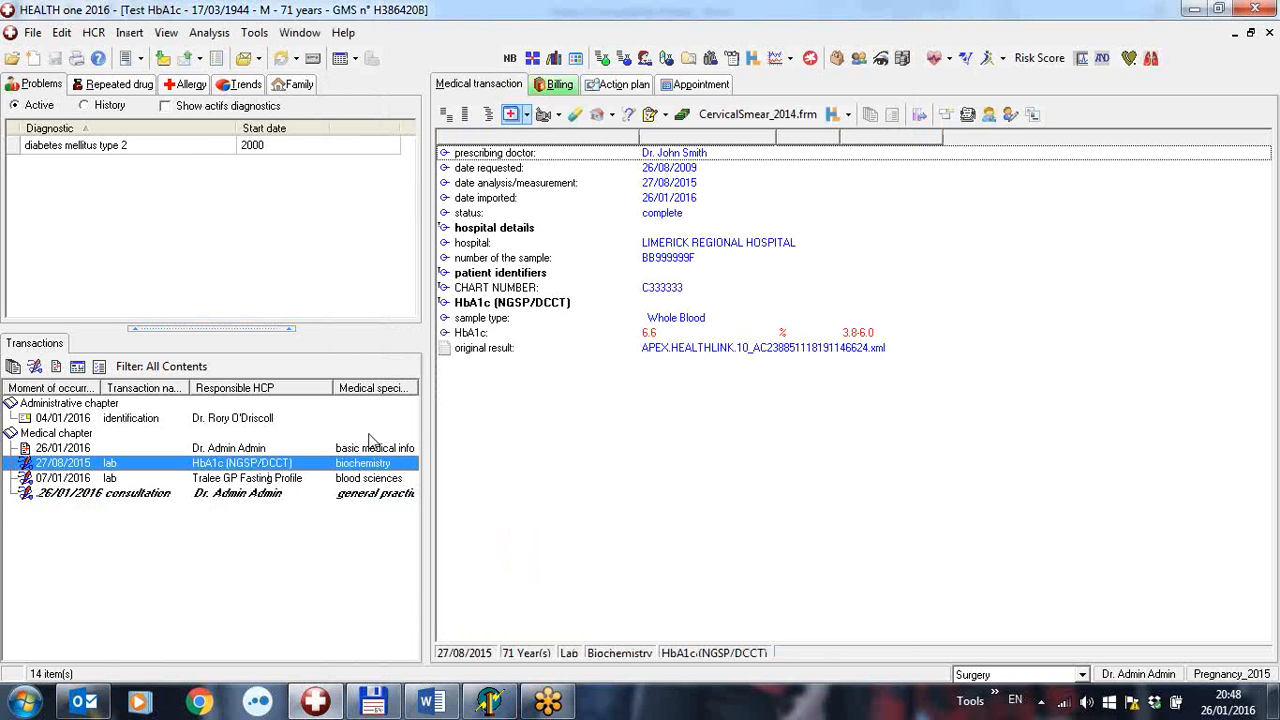
click(494, 336)
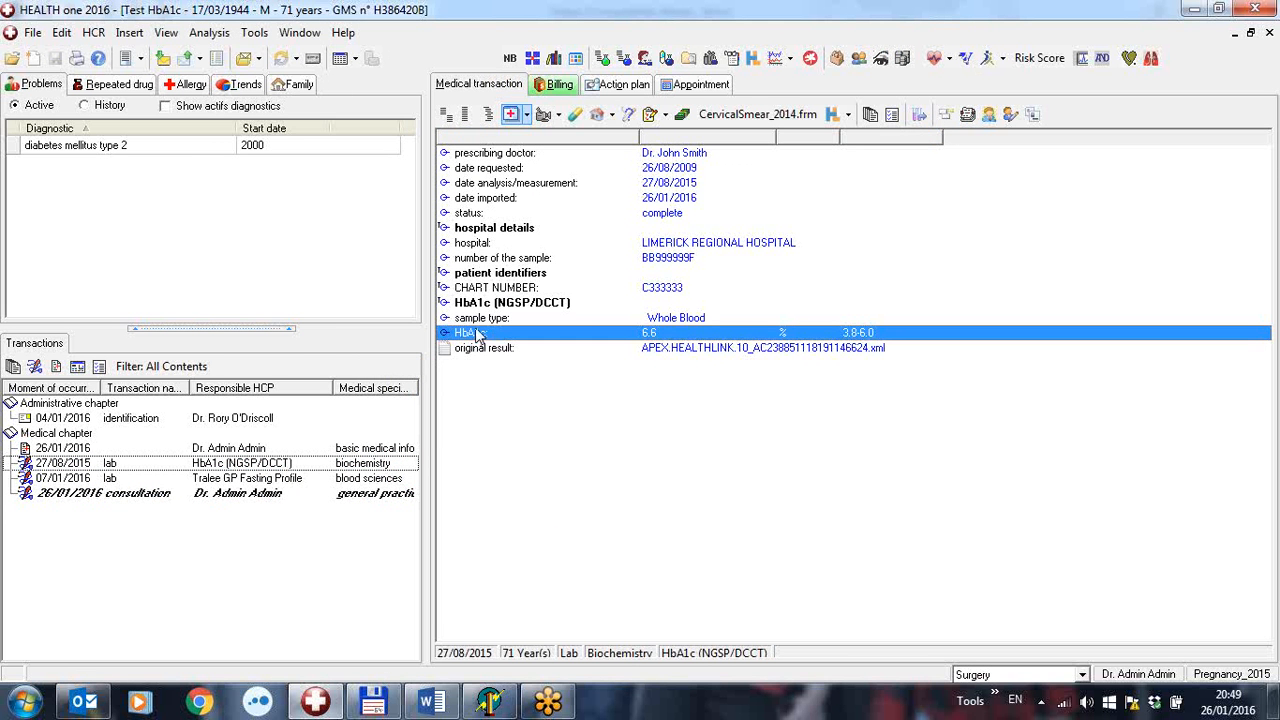
click(482, 319)
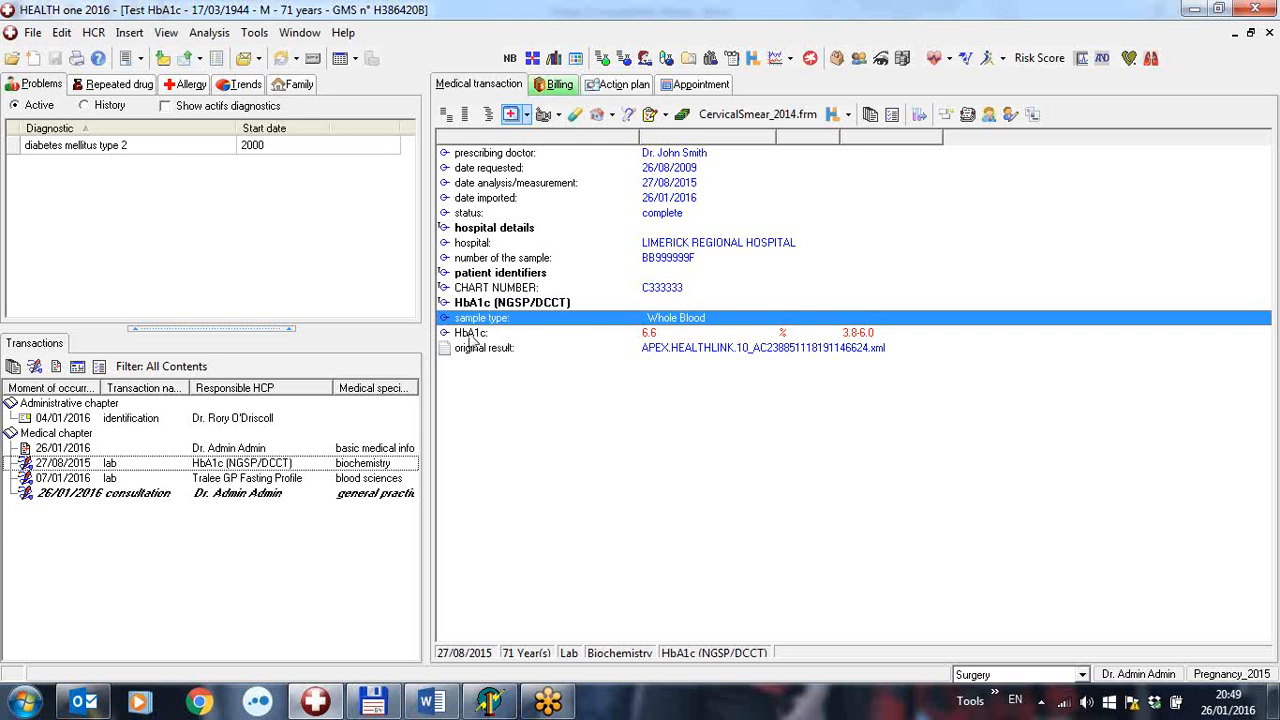
click(477, 335)
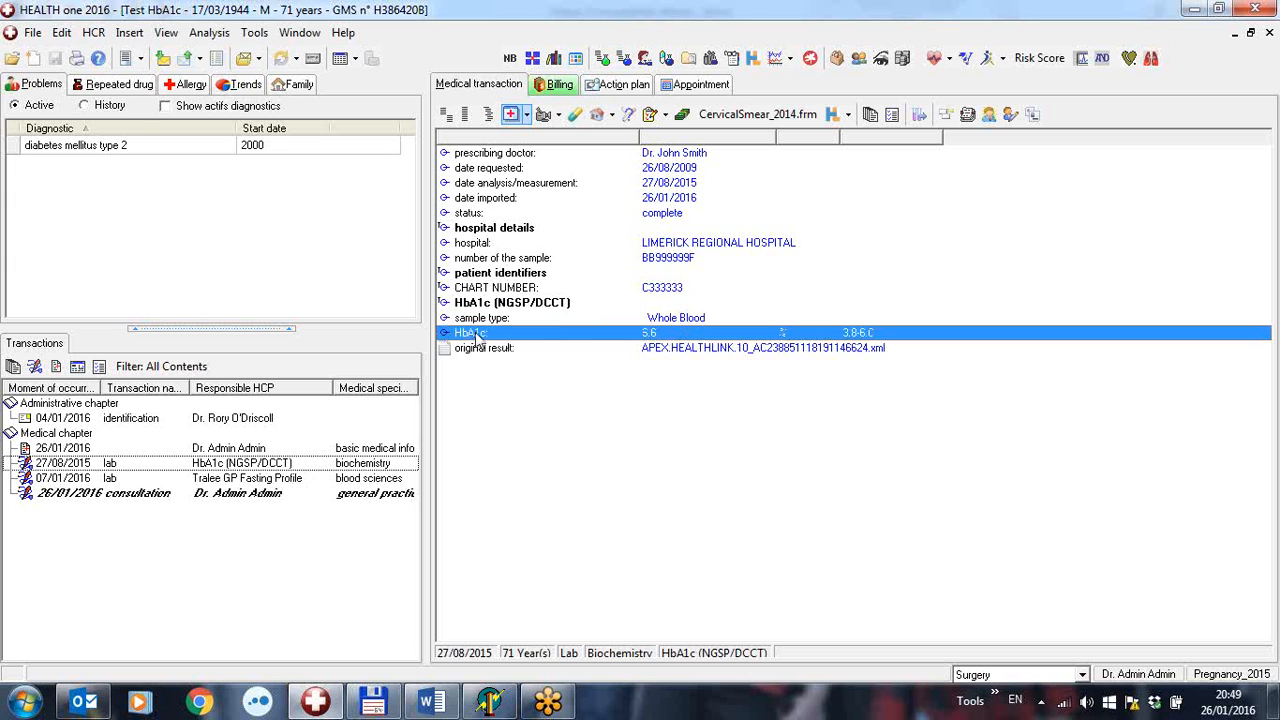
right_click(477, 335)
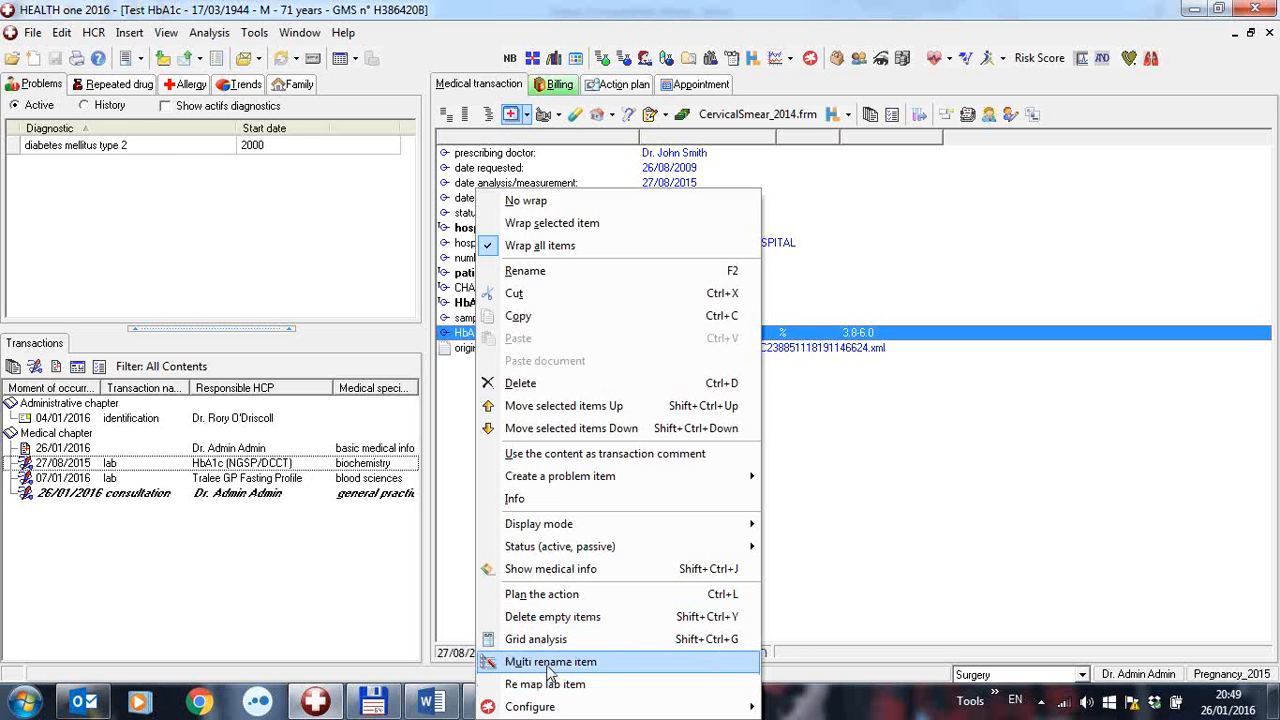
click(549, 663)
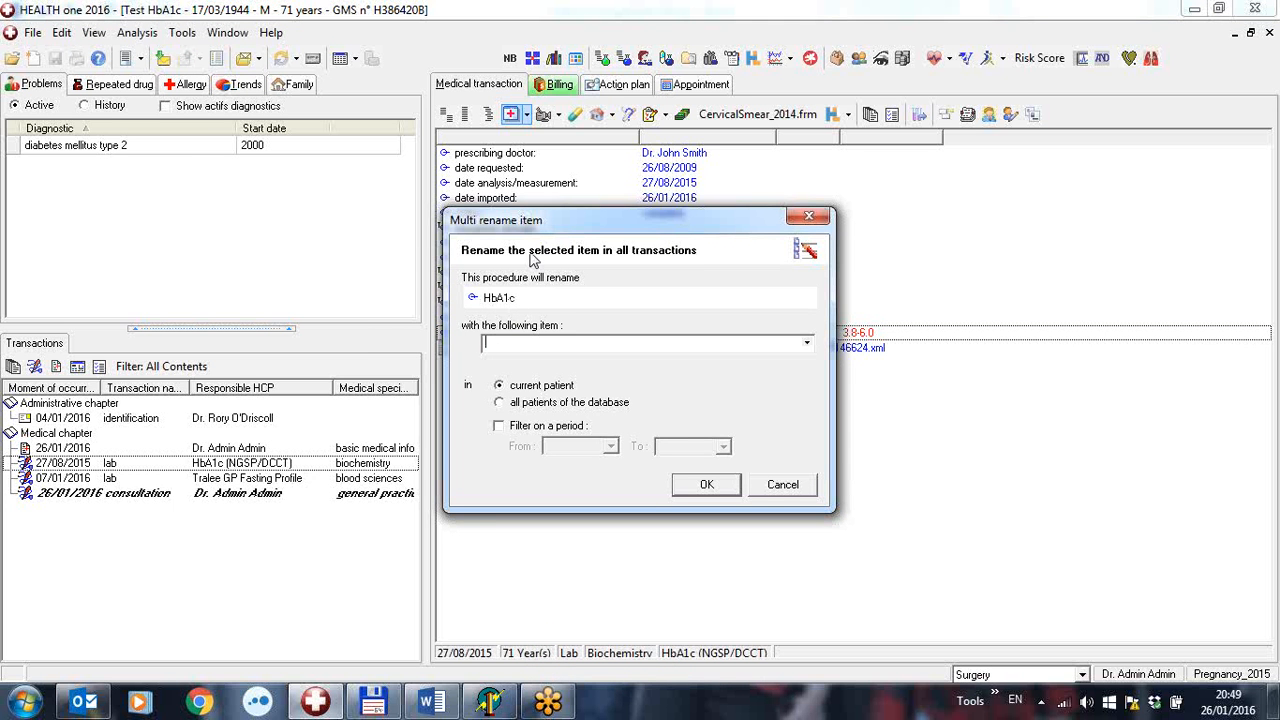
drag(547, 232, 620, 228)
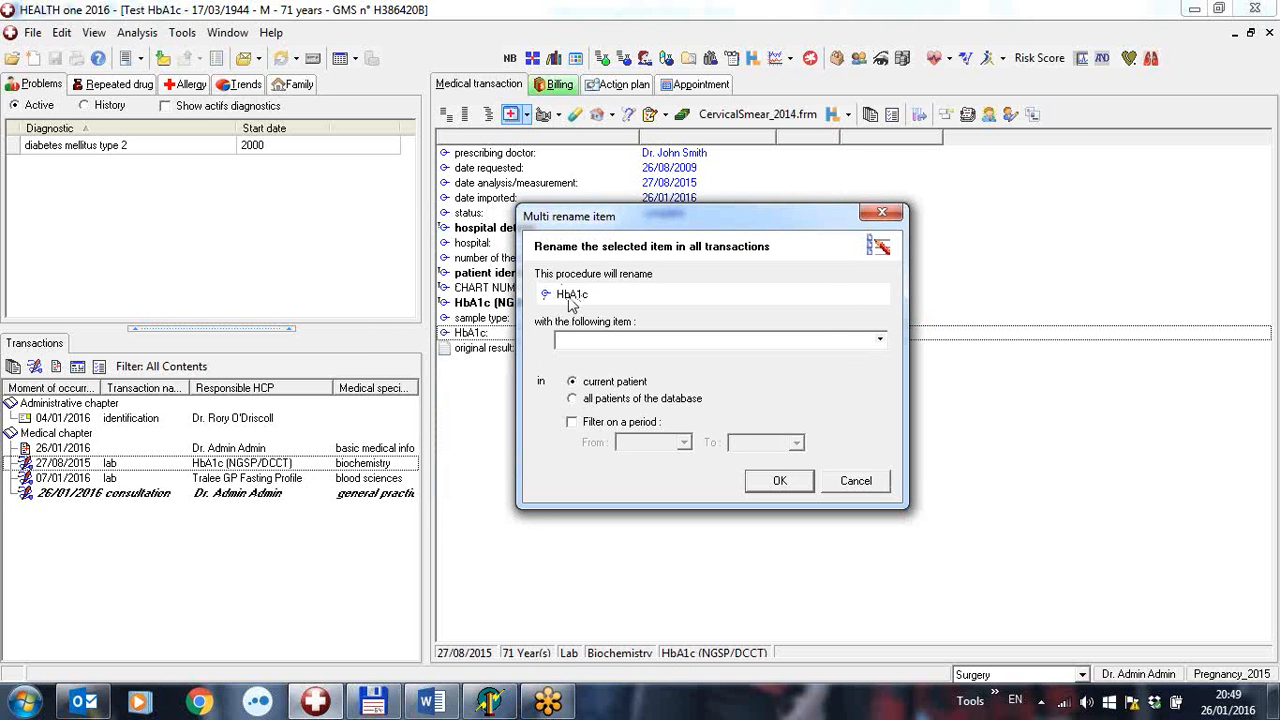
click(589, 343)
text(hba)
key(Down)
key(Down)
key(Down)
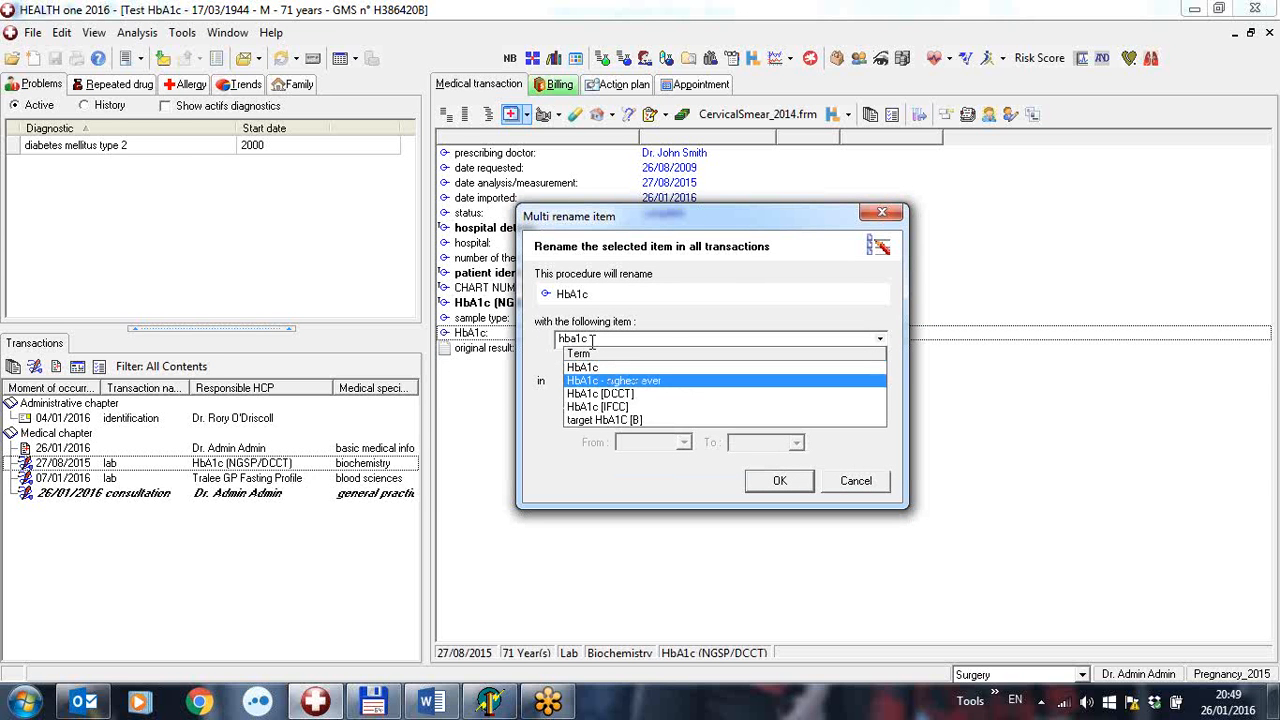
key(Return)
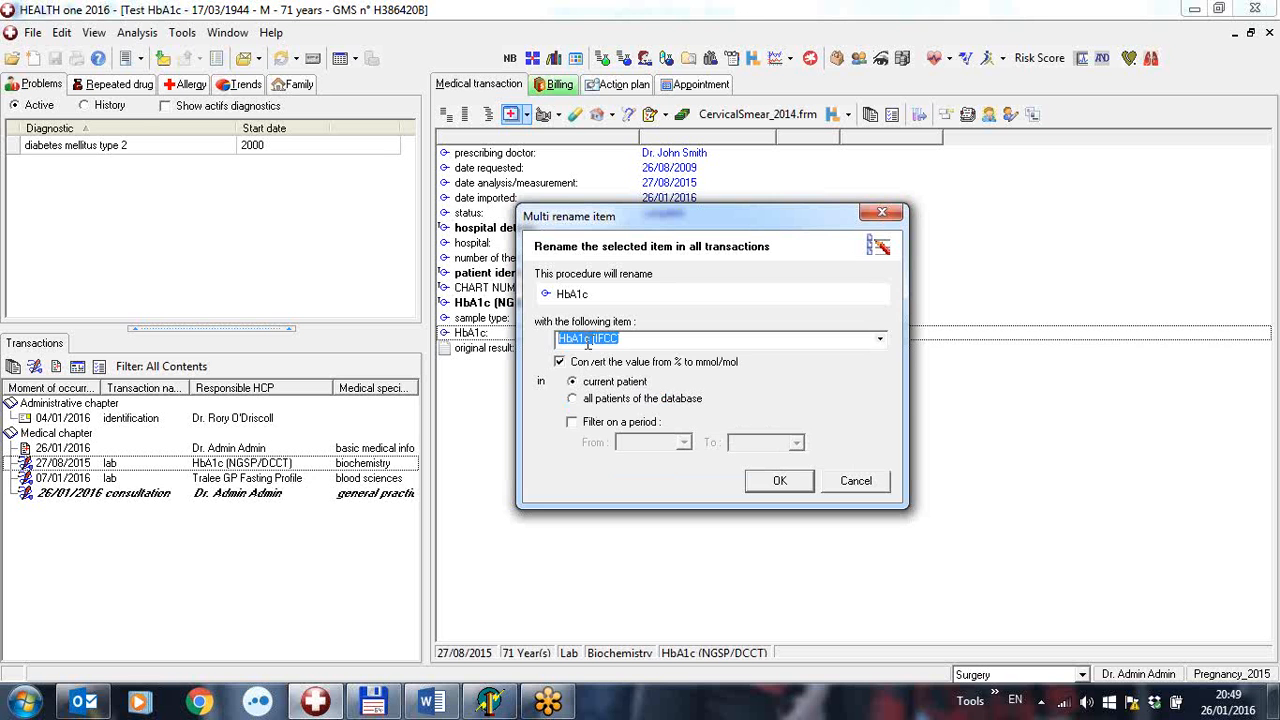
Run the HbA1c rename for all patients of the database, with values converted from % to mmol/mol
drag(657, 227, 808, 248)
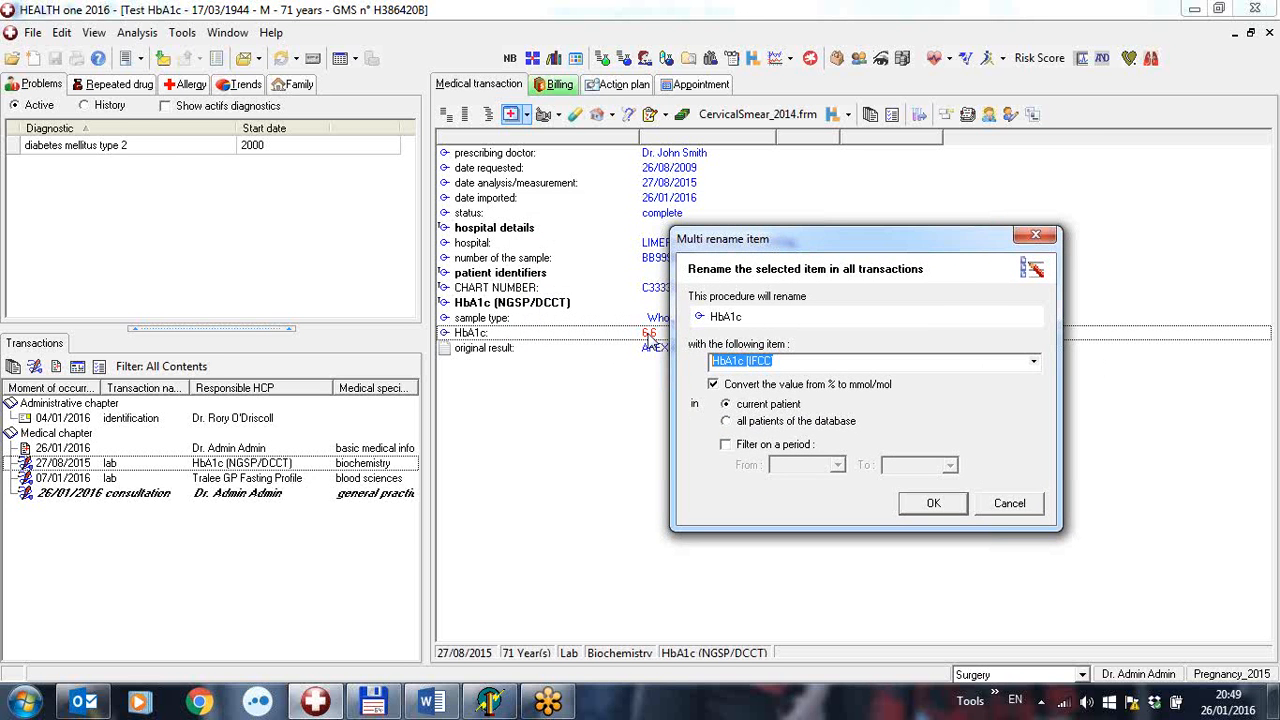
drag(820, 247, 690, 212)
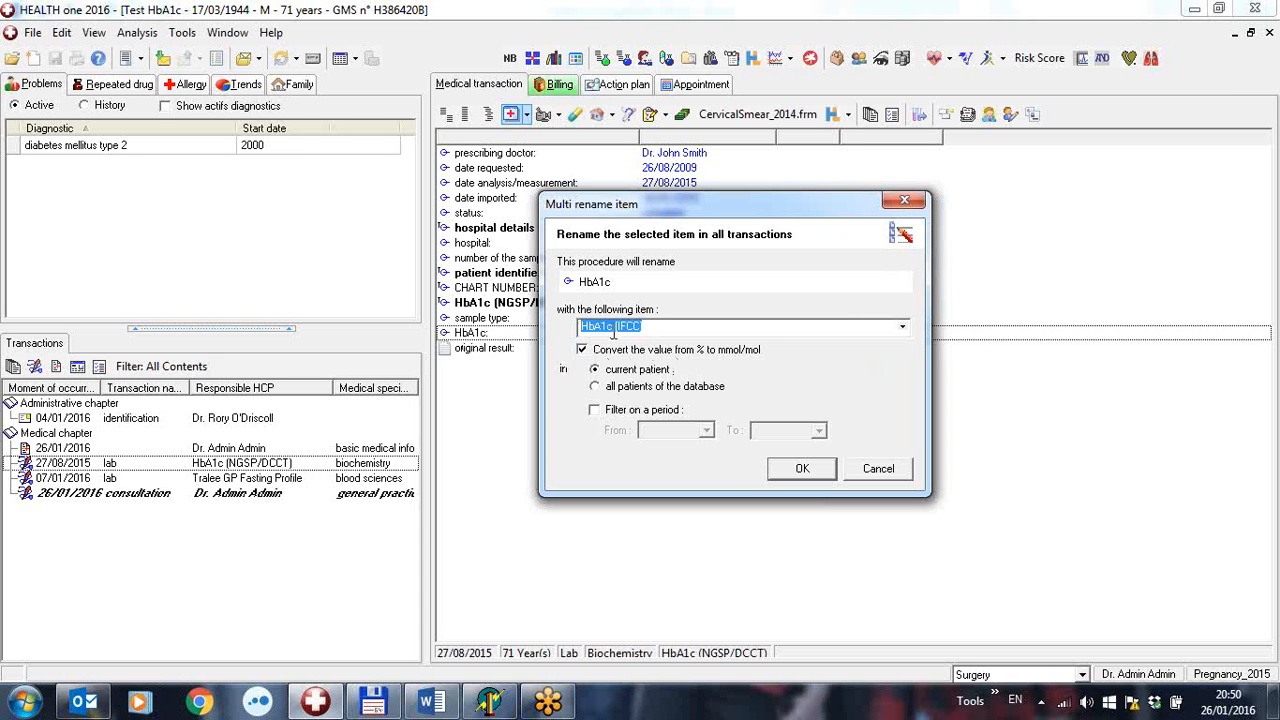
click(595, 387)
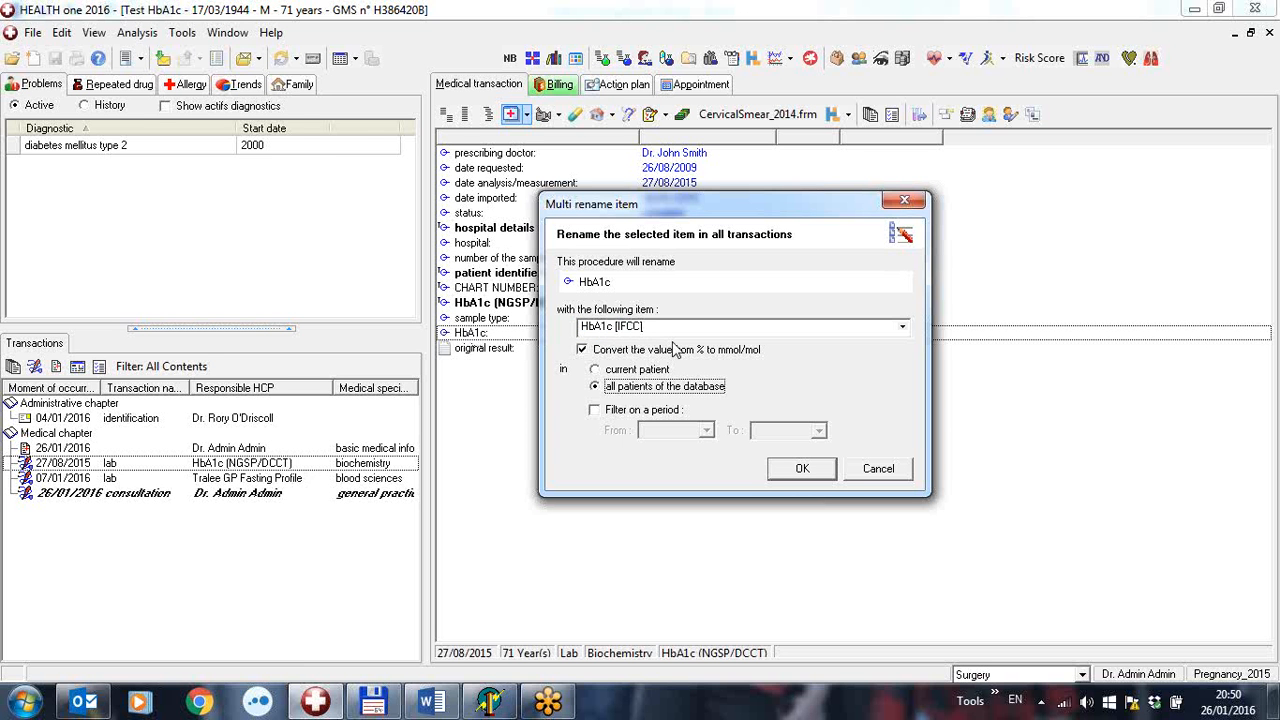
click(806, 470)
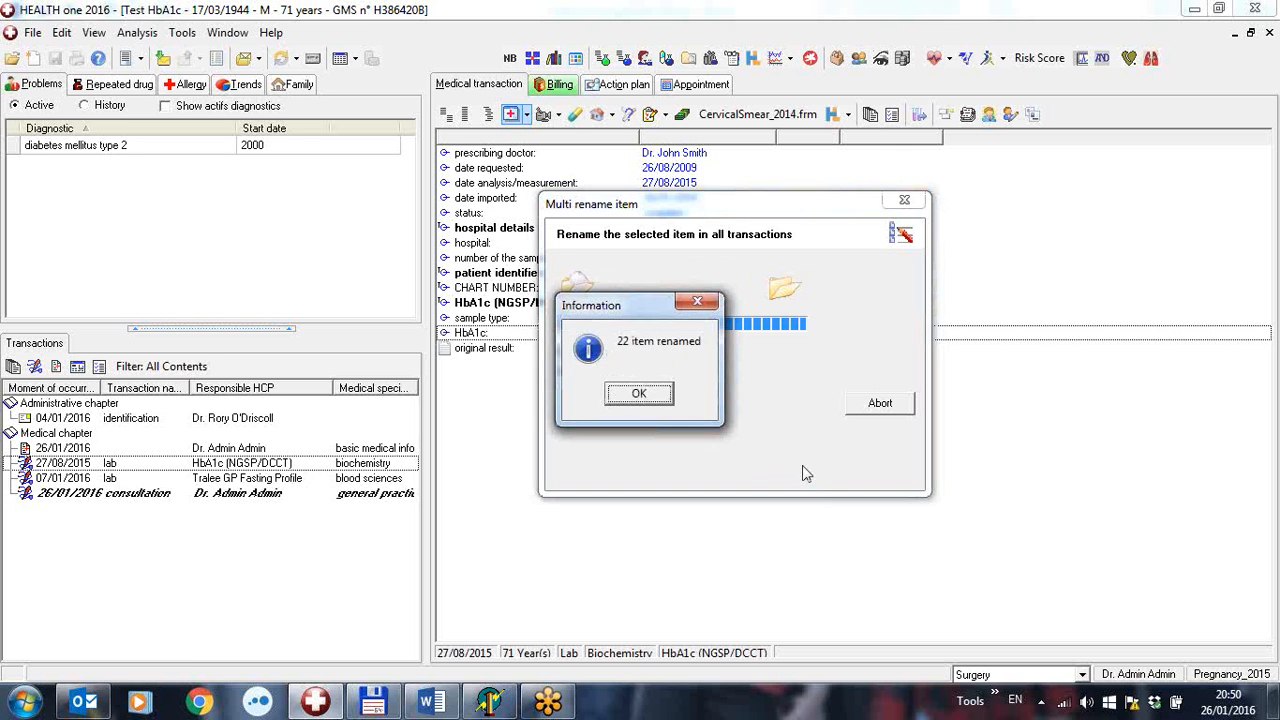
click(641, 397)
Inspect the renamed HbA1c [IFCC] item in the 27/08/2015 lab result, including its HbA1c [DCCT] equivalent, and close it without changes
click(255, 468)
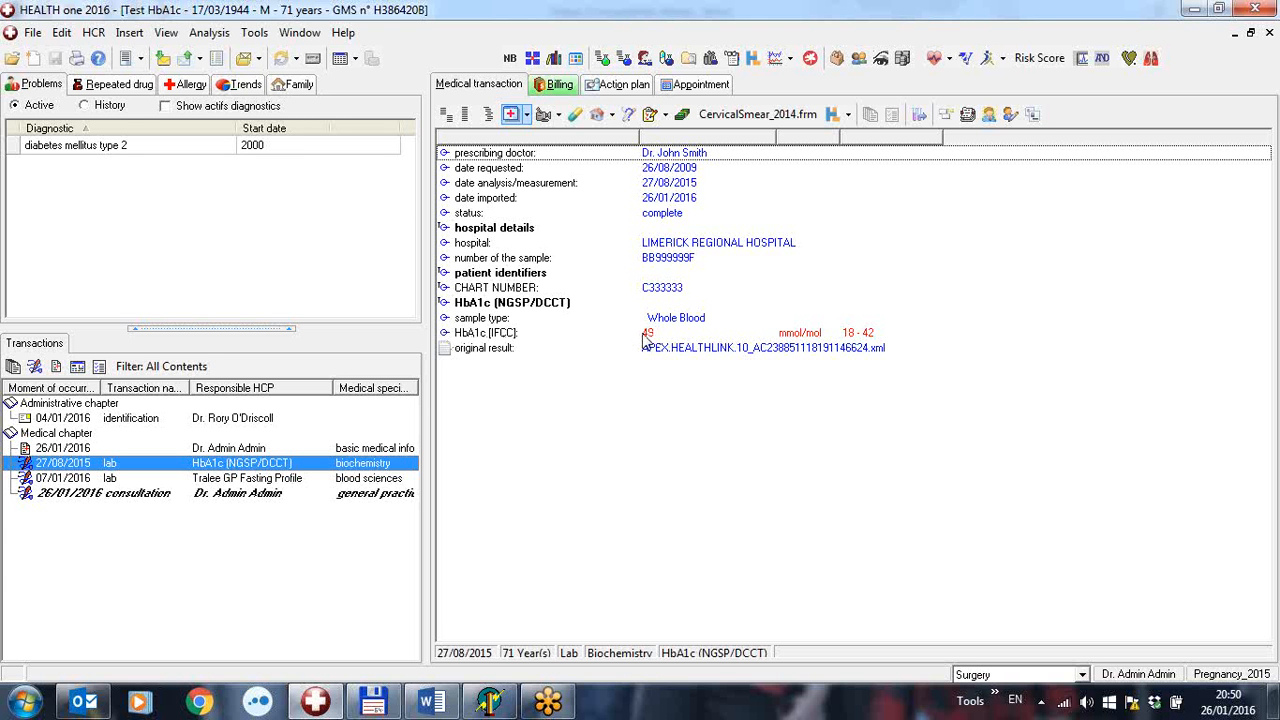
double_click(527, 338)
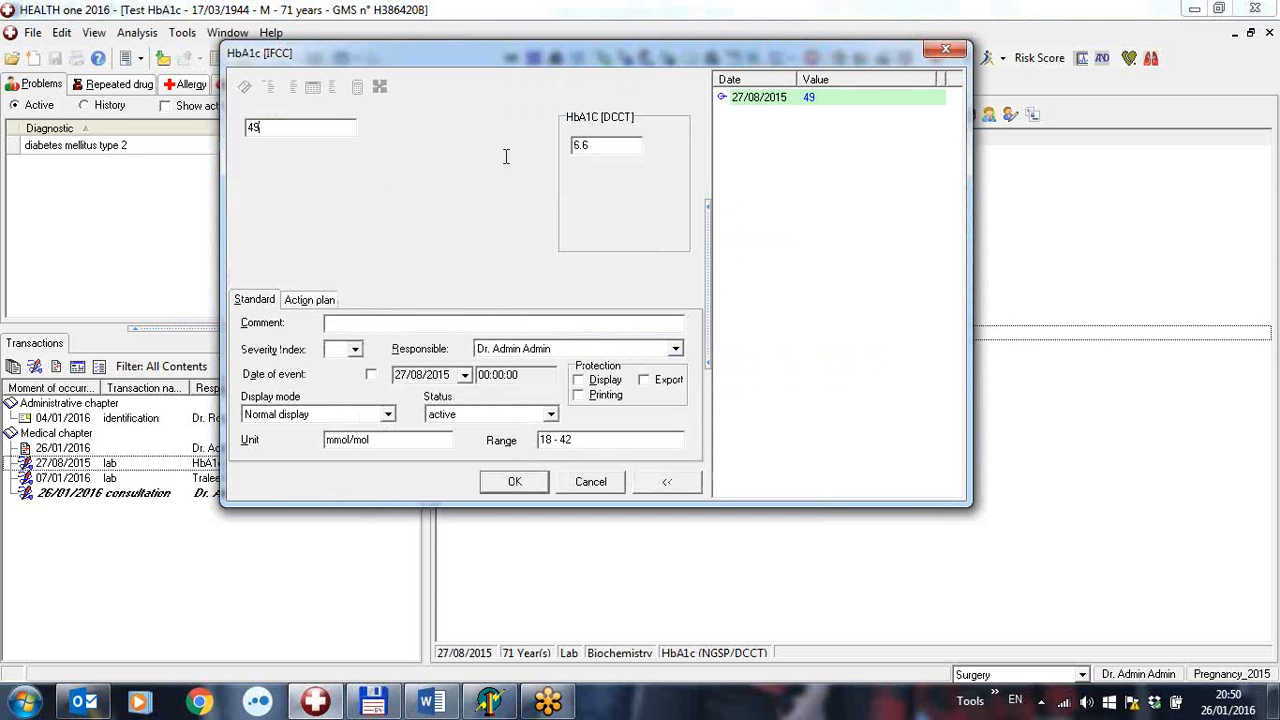
drag(603, 145, 567, 145)
click(614, 149)
drag(602, 146, 566, 150)
click(593, 484)
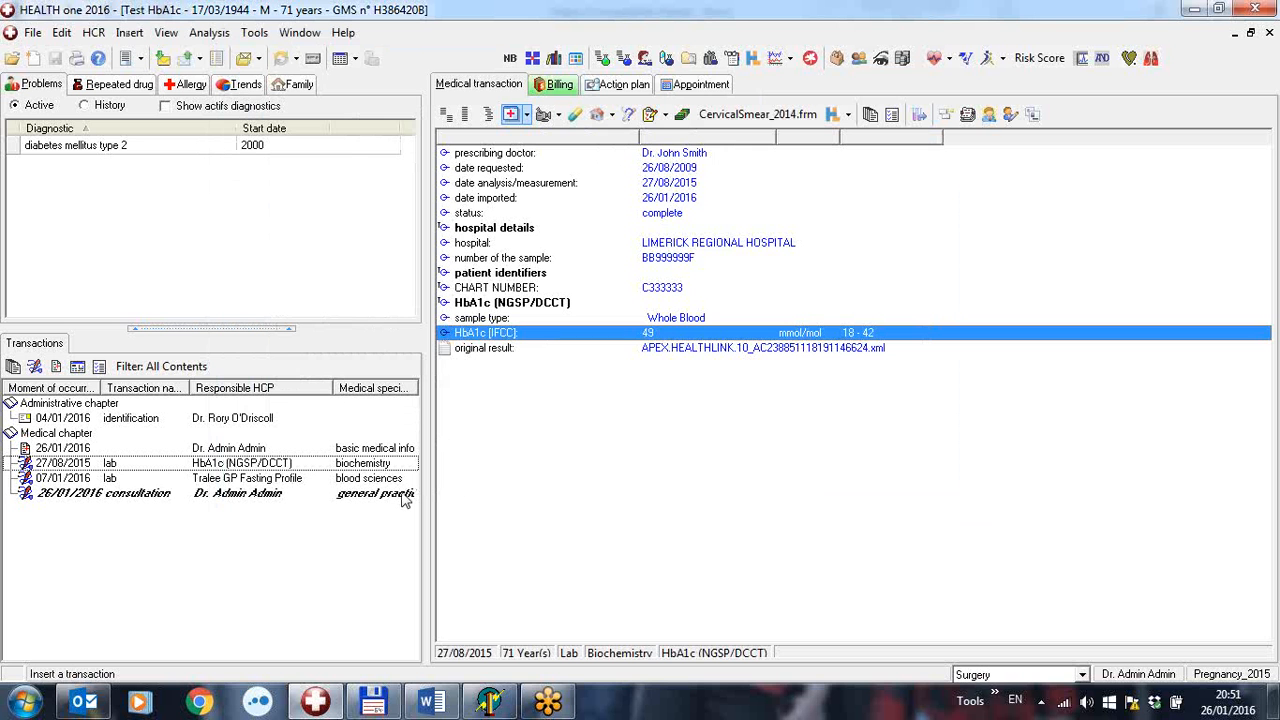
Reopen the Diabetes - Cycle of care form in the 26/01/2016 consultation, check the HbA1c [IFCC] and cholesterol results, and cancel it
click(350, 492)
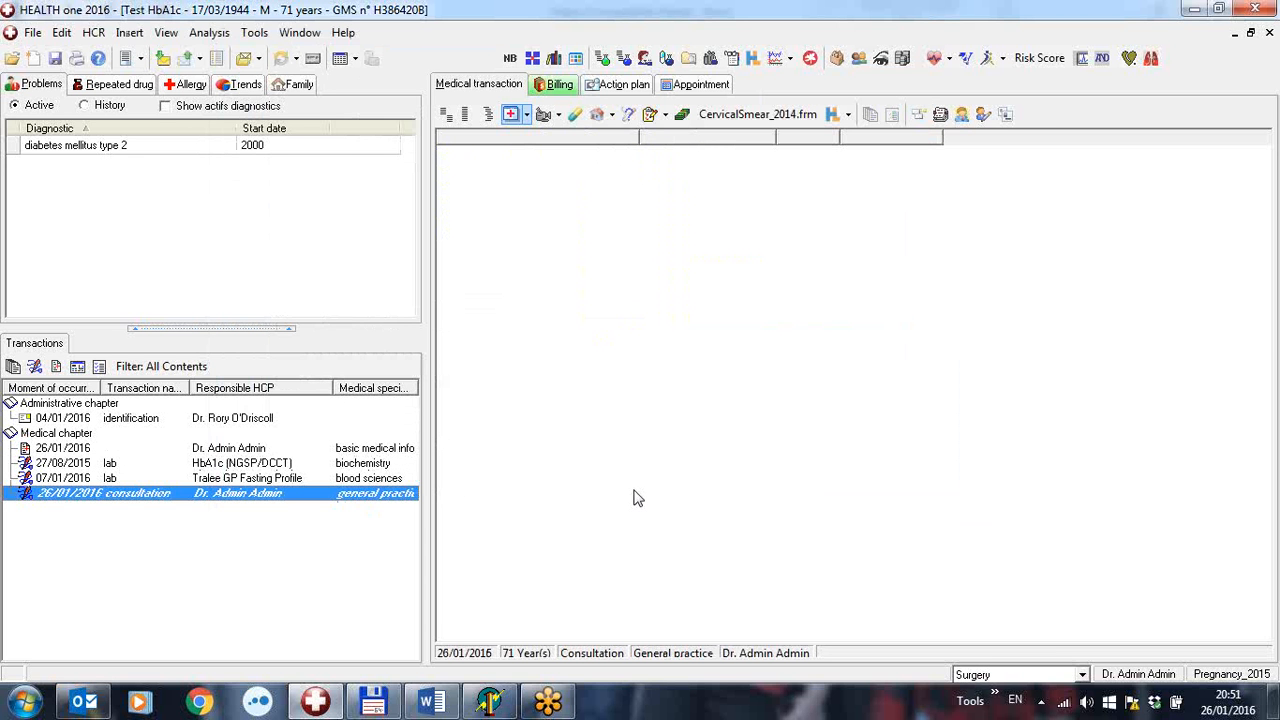
click(510, 114)
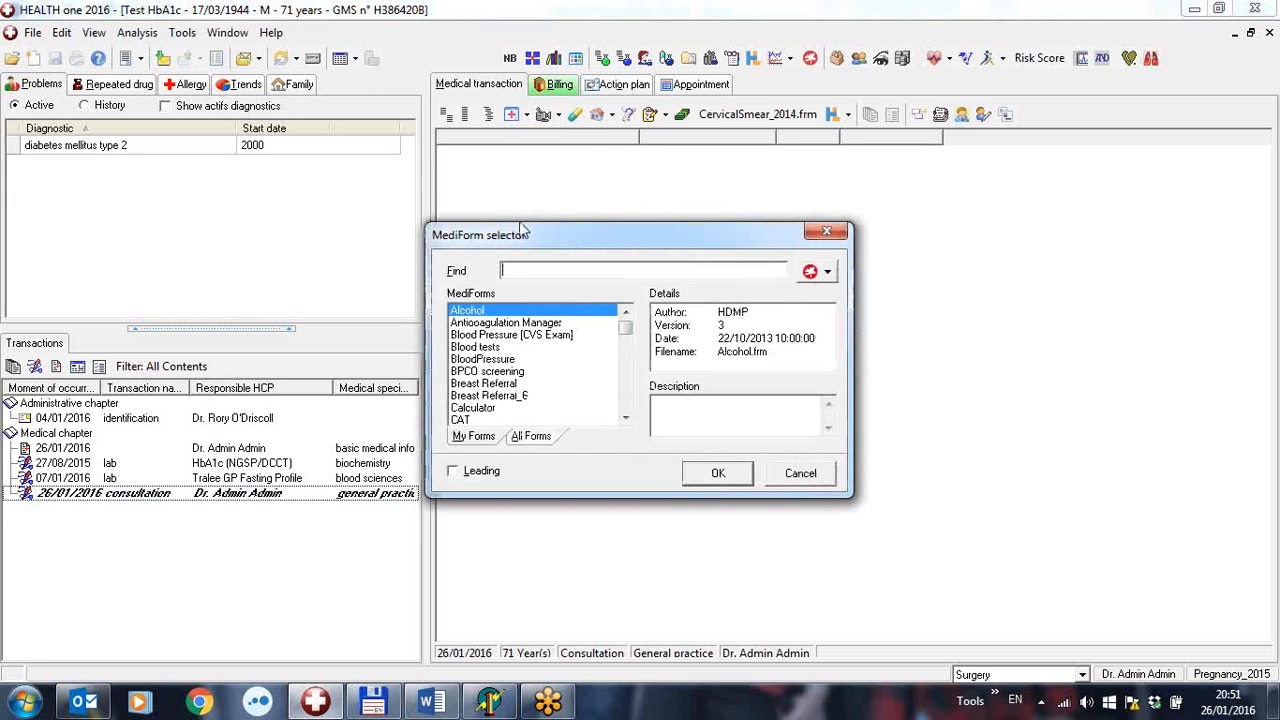
text(dia)
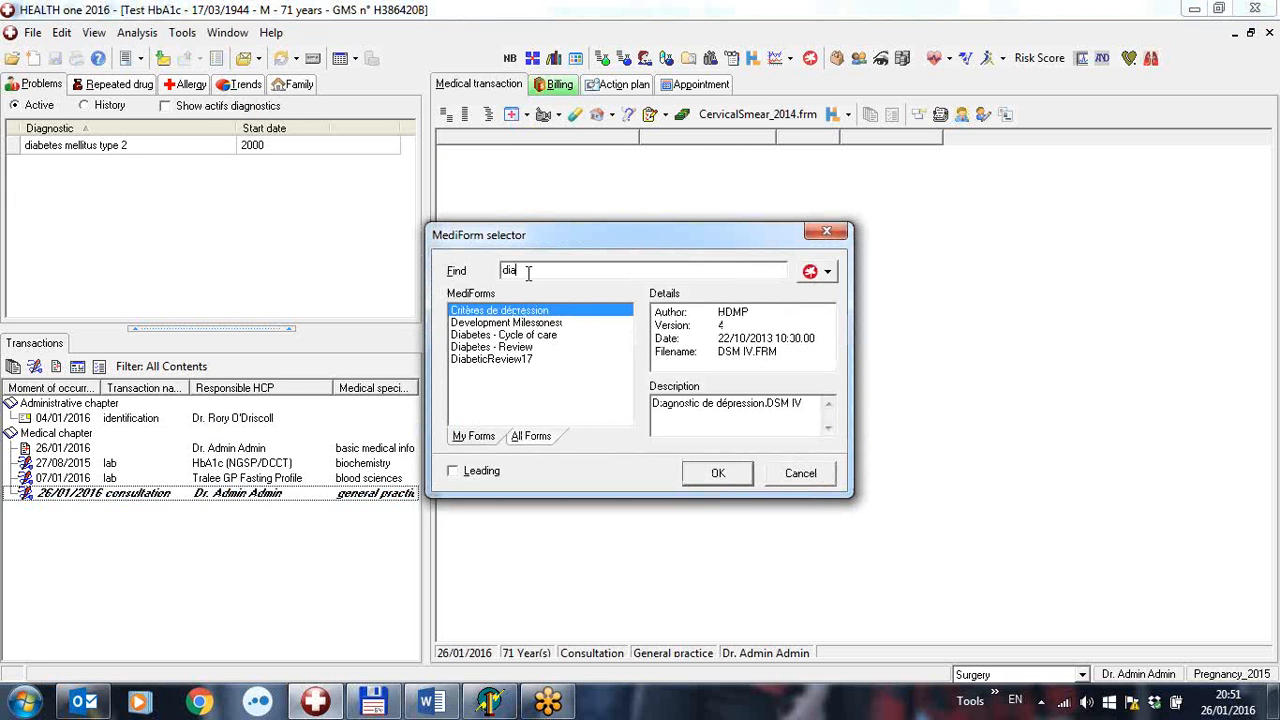
text(bets)
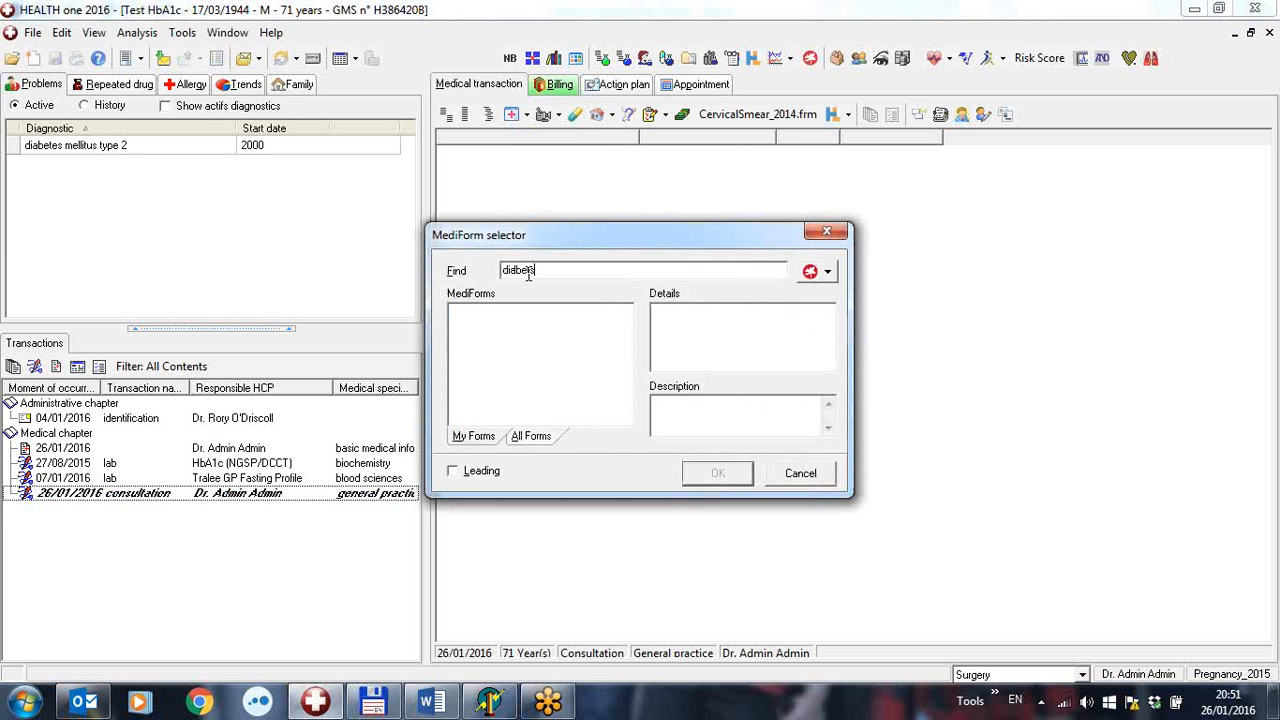
key(BackSpace)
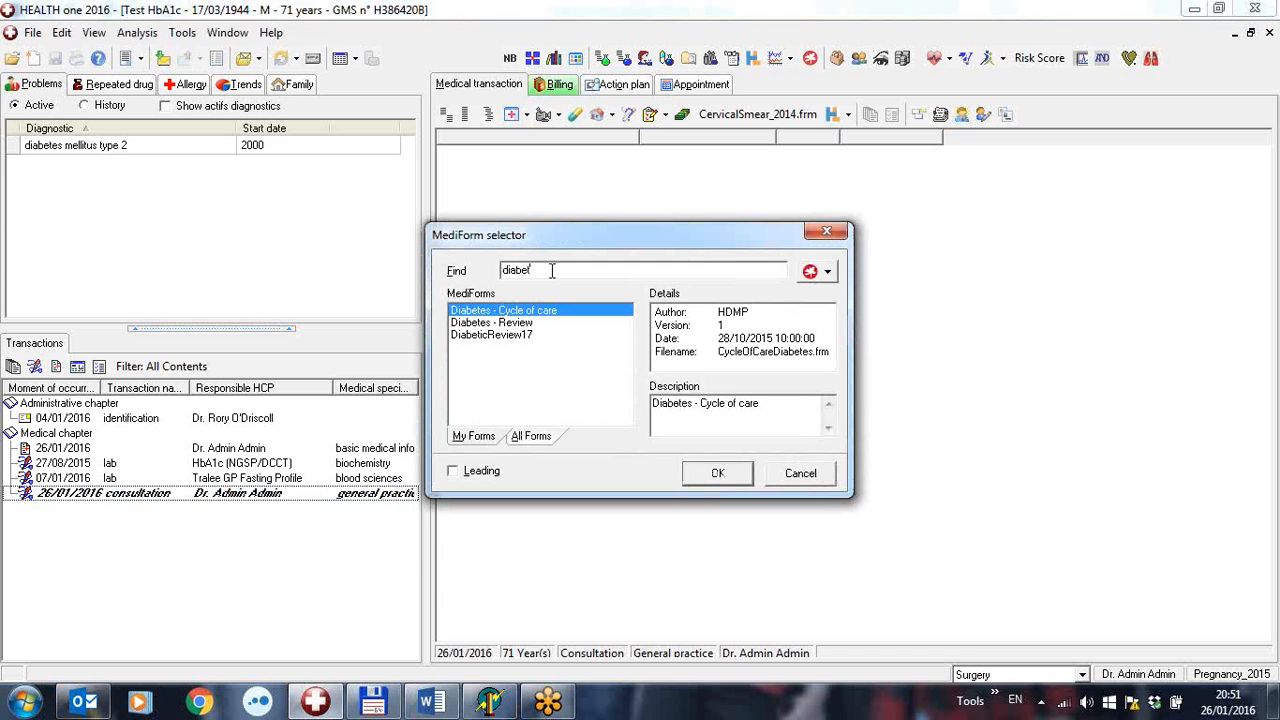
double_click(540, 310)
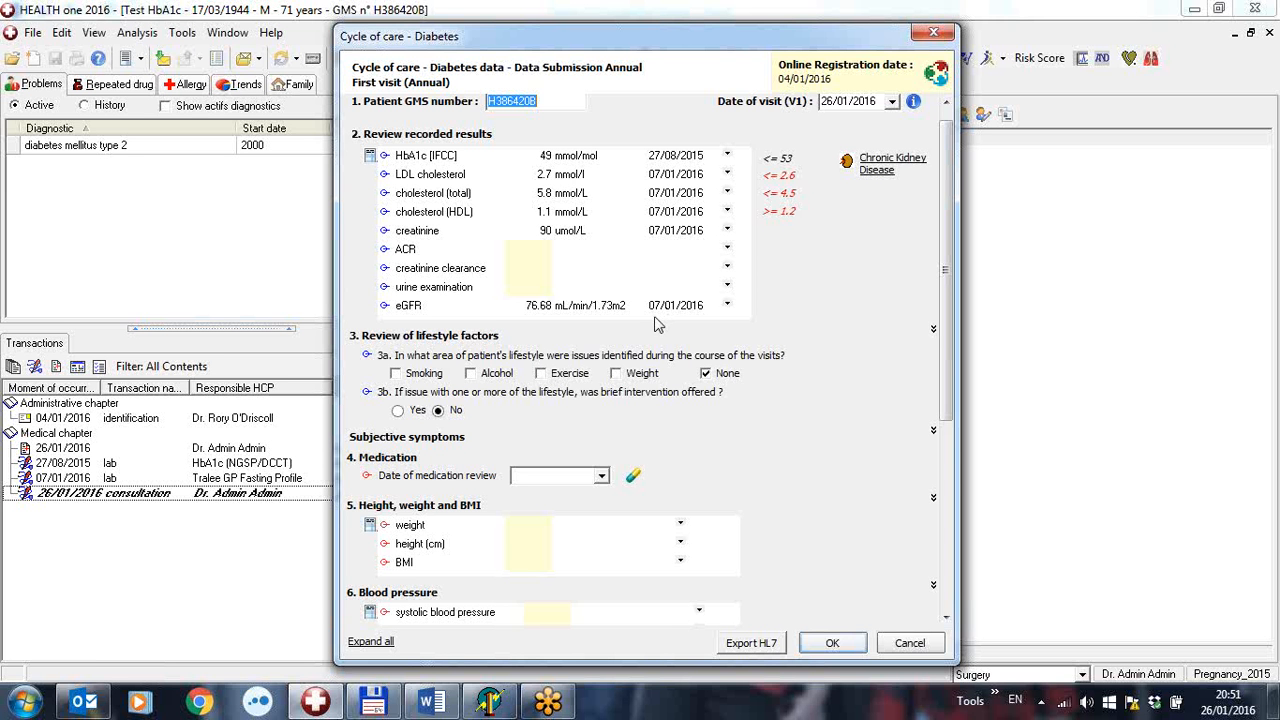
click(886, 643)
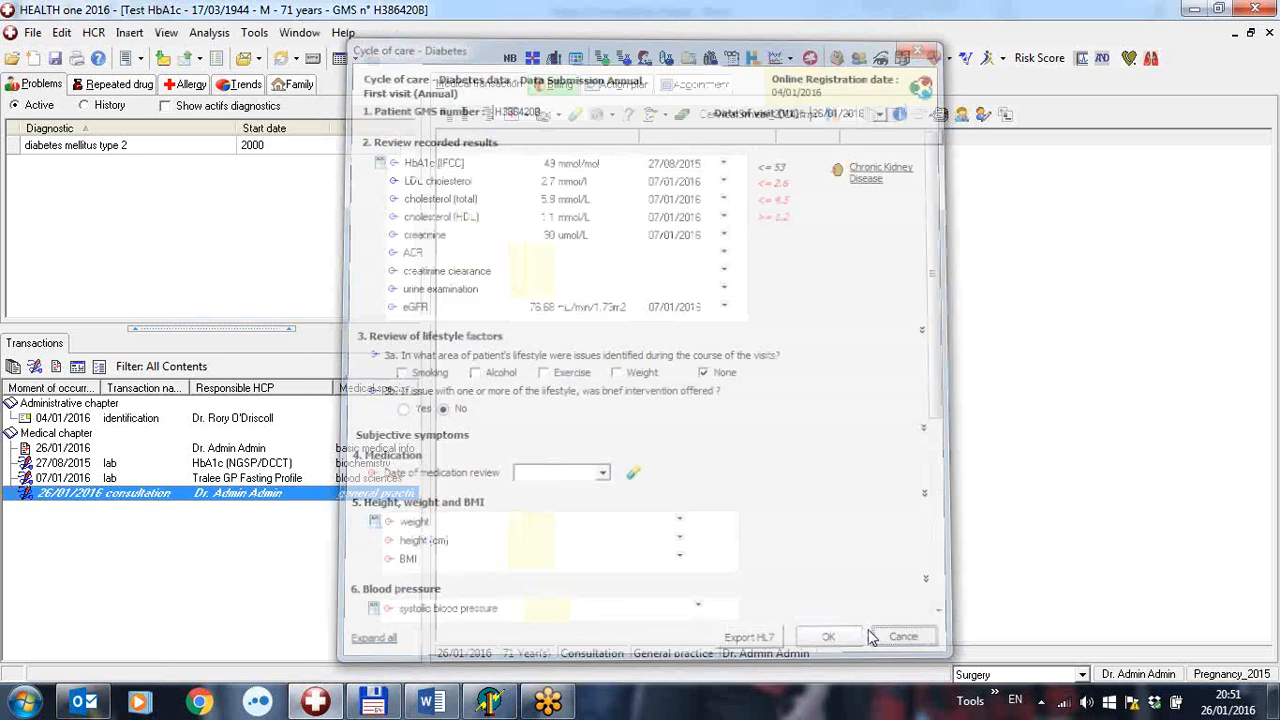
View the lab re-mapping details of the urea item in the 07/01/2016 Tralee GP Fasting Profile and cancel without re-mapping
click(282, 479)
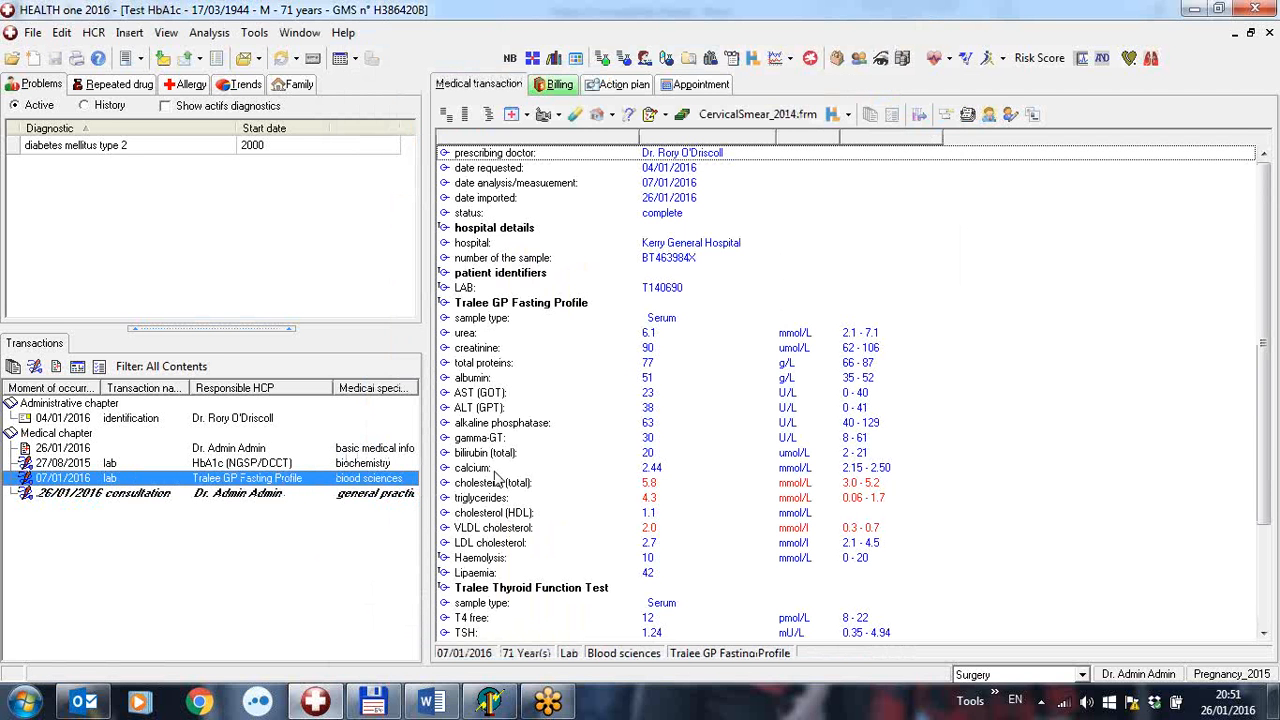
right_click(478, 336)
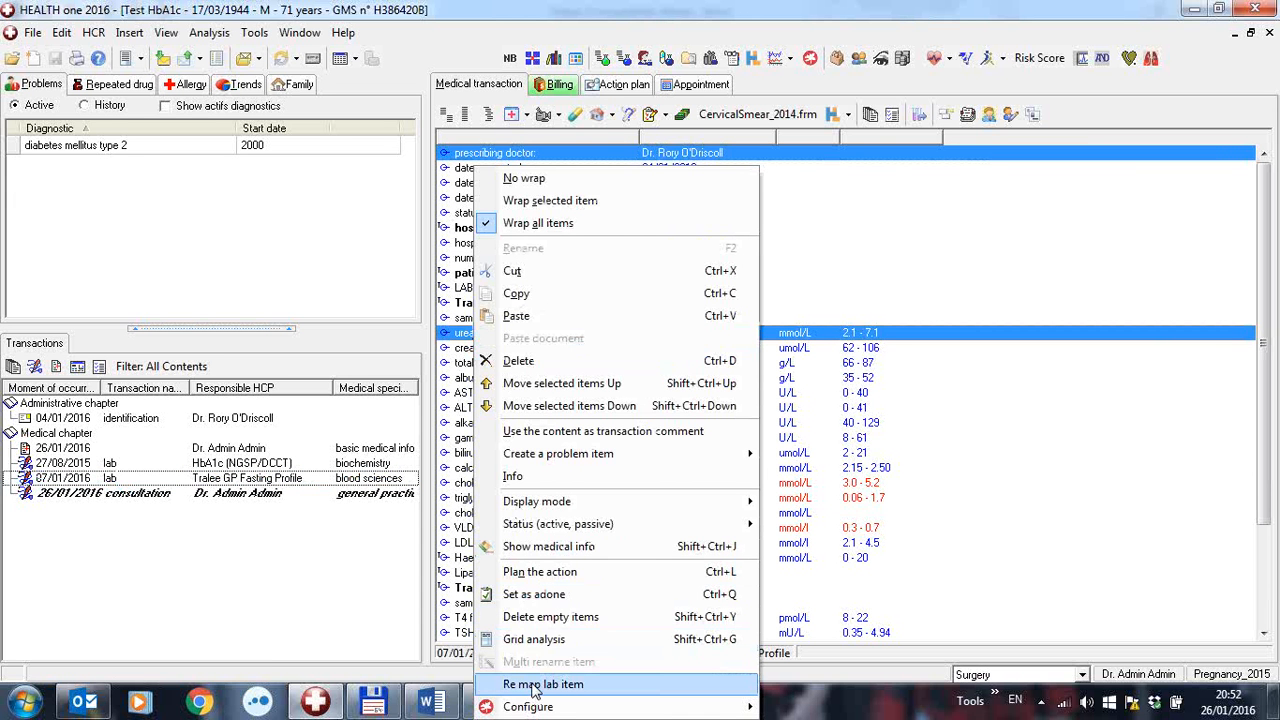
click(543, 684)
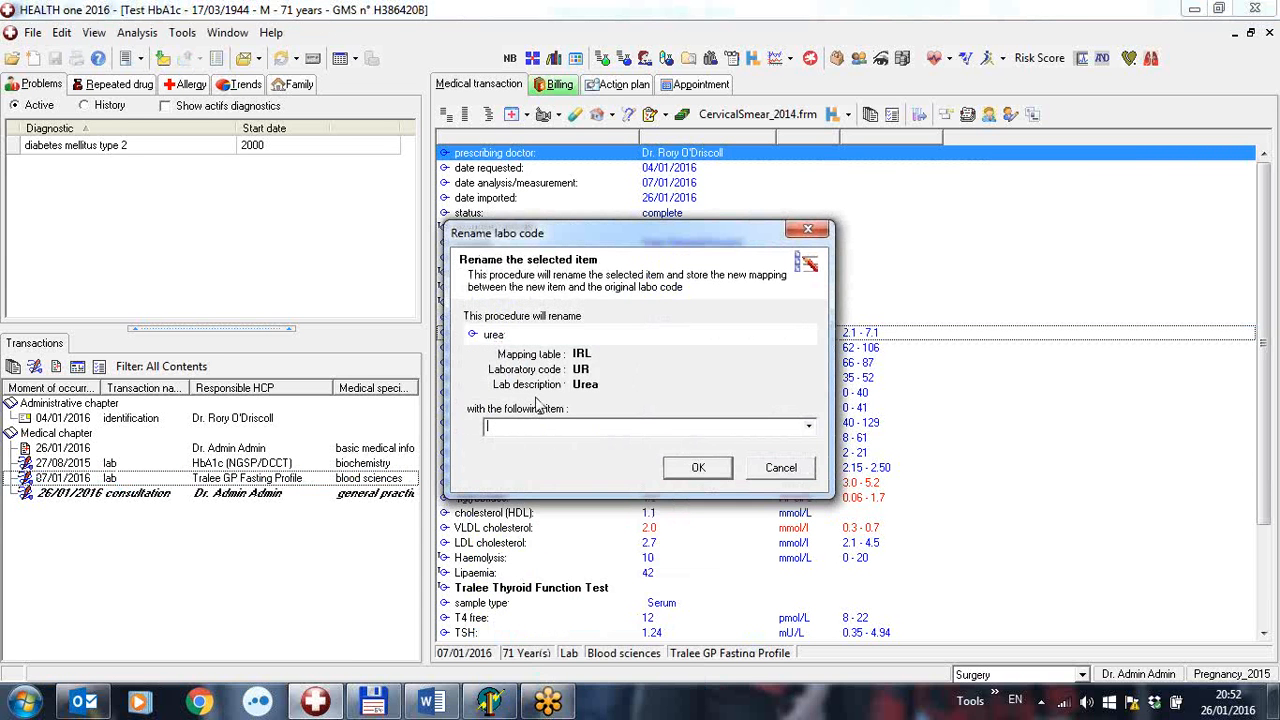
click(781, 469)
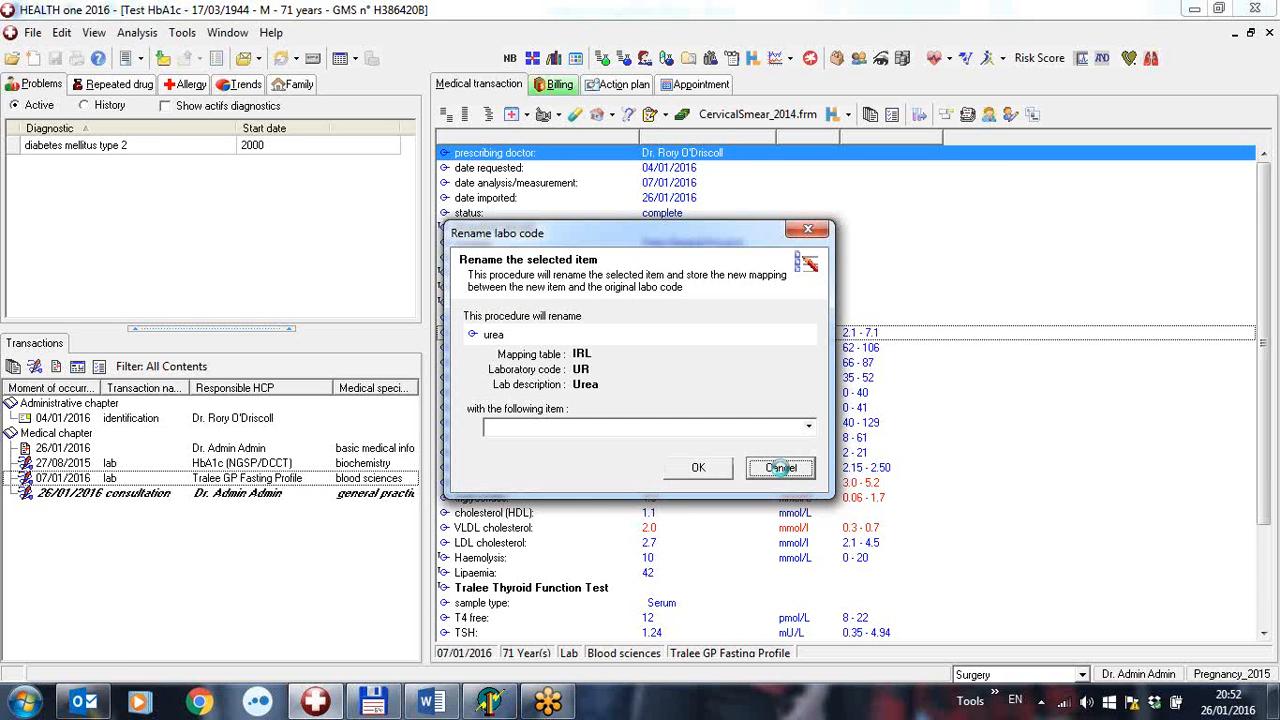
Return to the 27/08/2015 HbA1c lab result and view the available actions for its HbA1c [IFCC] item
click(375, 464)
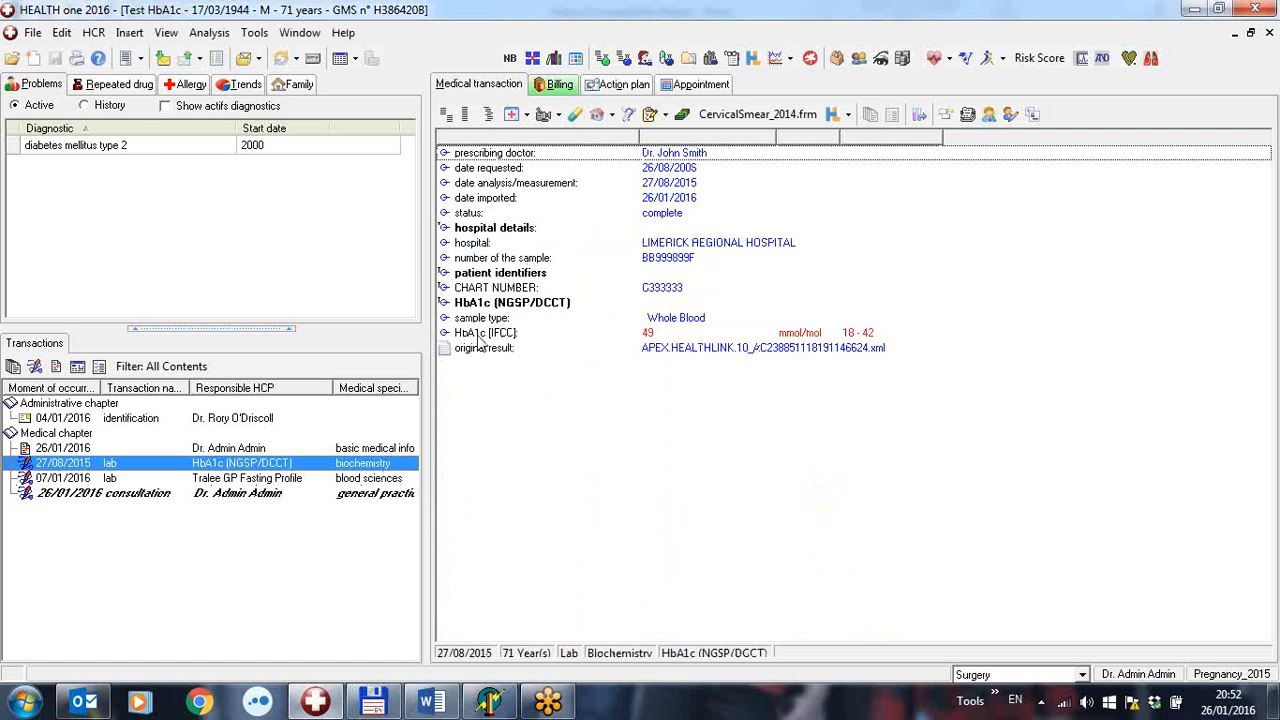
right_click(478, 341)
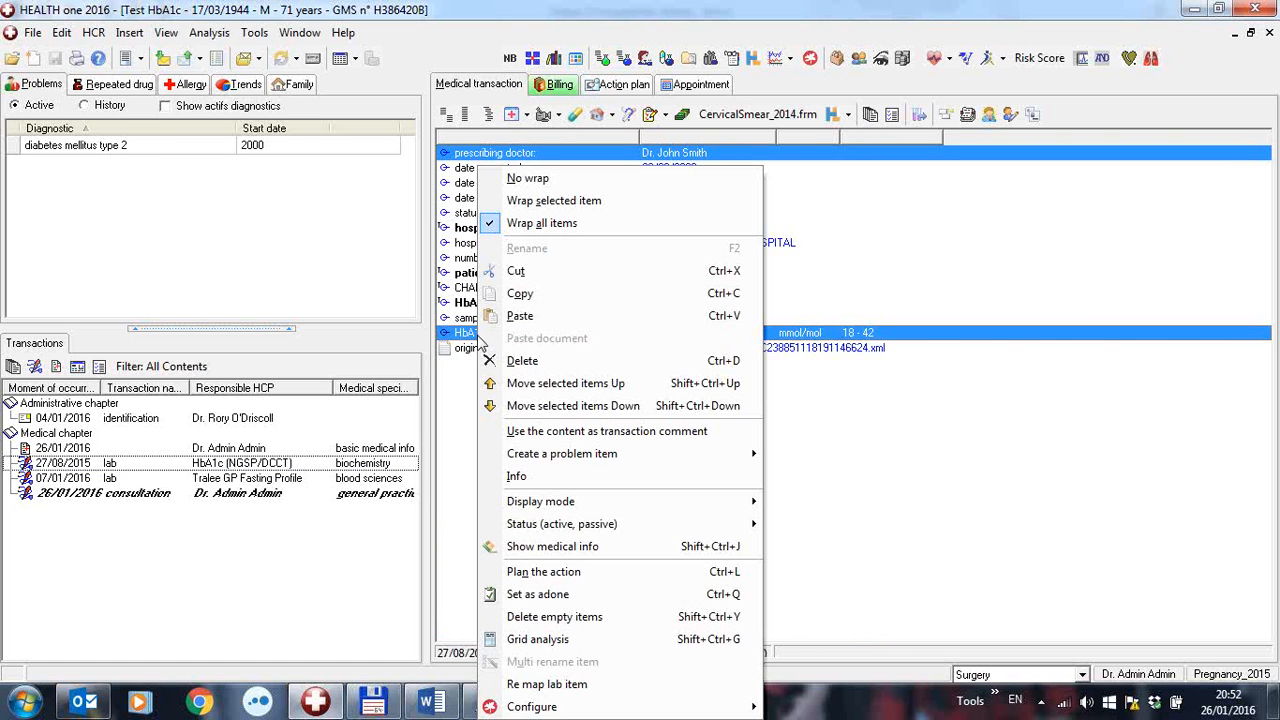
mouse_move(533, 707)
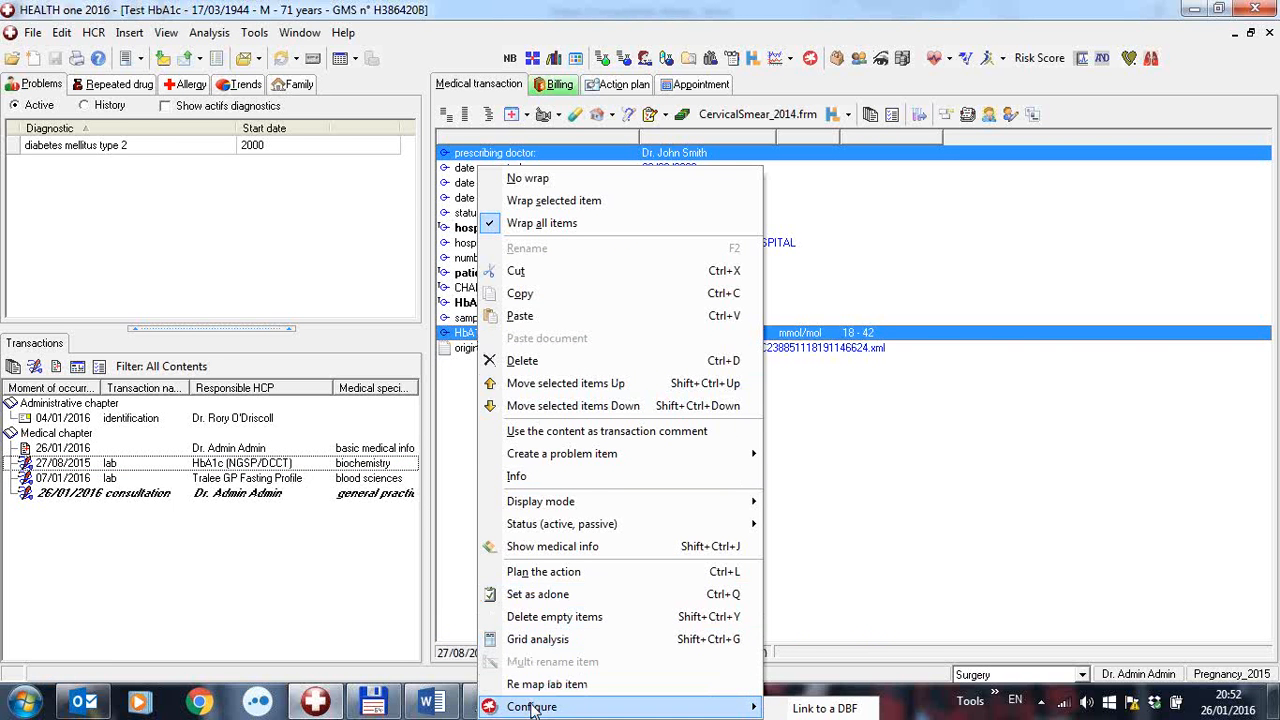